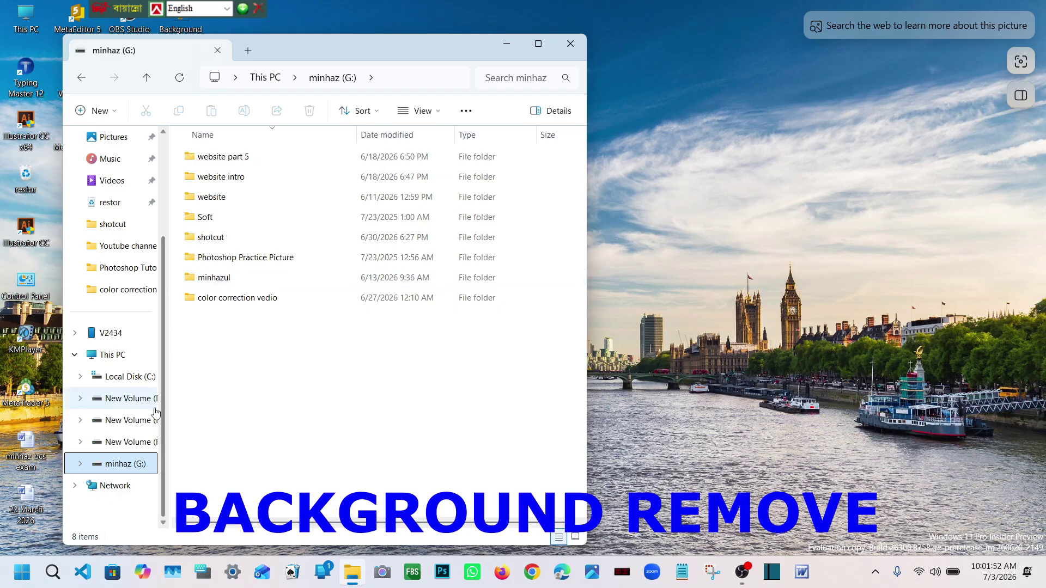
left_click(148, 402)
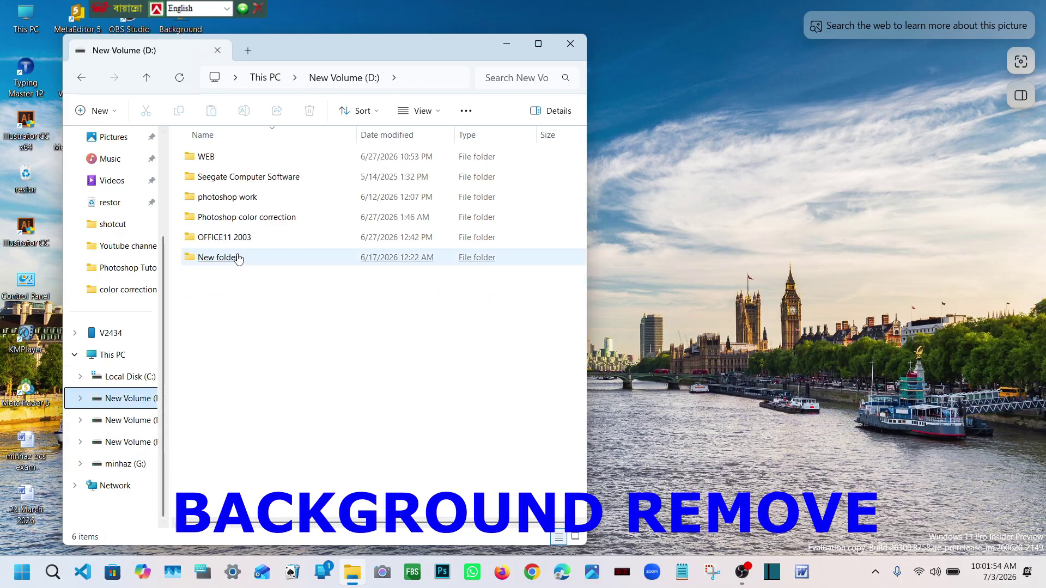
left_click(231, 199)
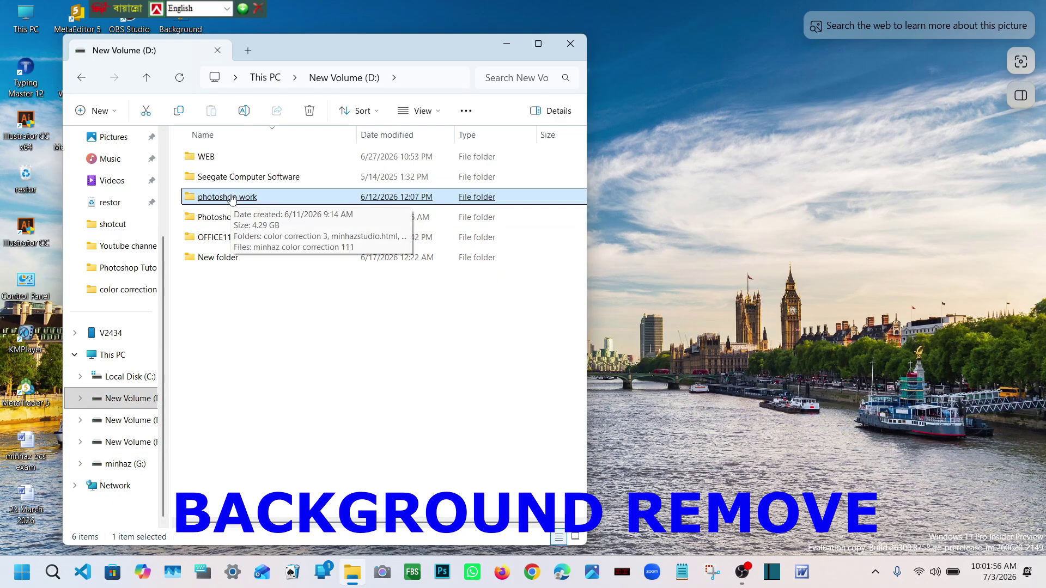
left_click(125, 467)
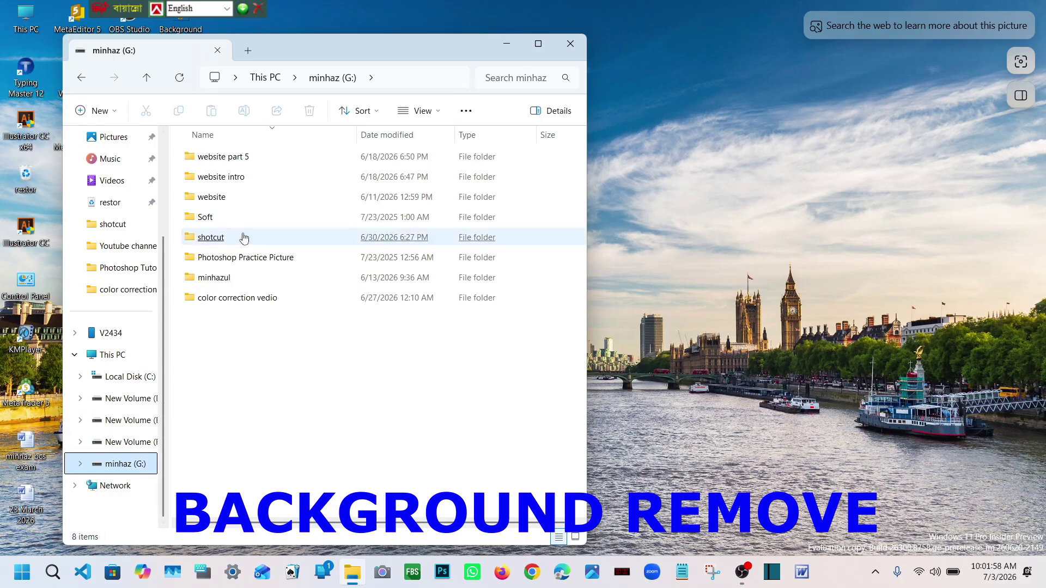
Open the Background Remove folder inside Photoshop Practice Picture on the G: drive and browse its images
left_click(242, 262)
left_click(243, 261)
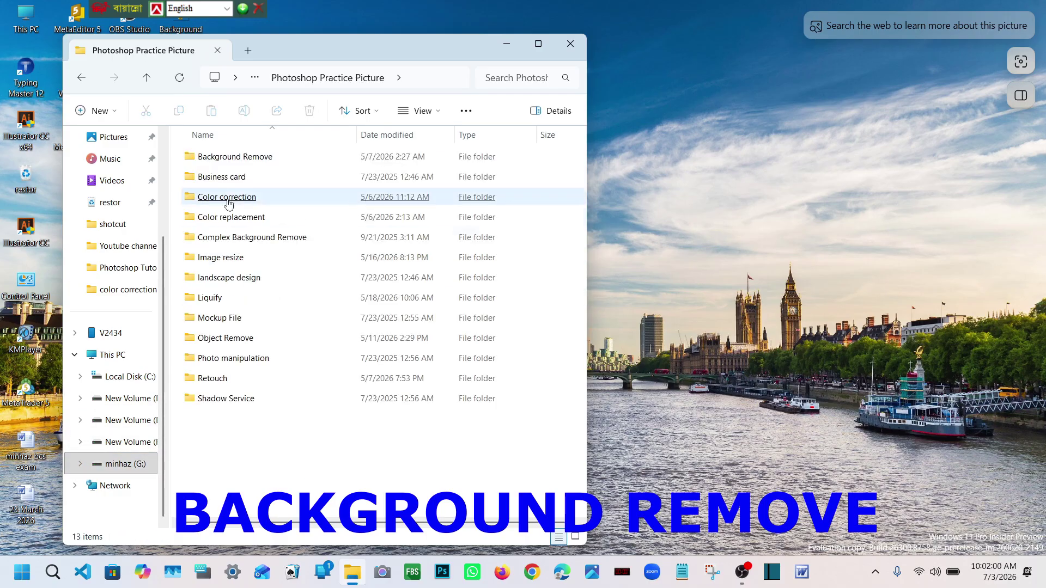
left_click(233, 159)
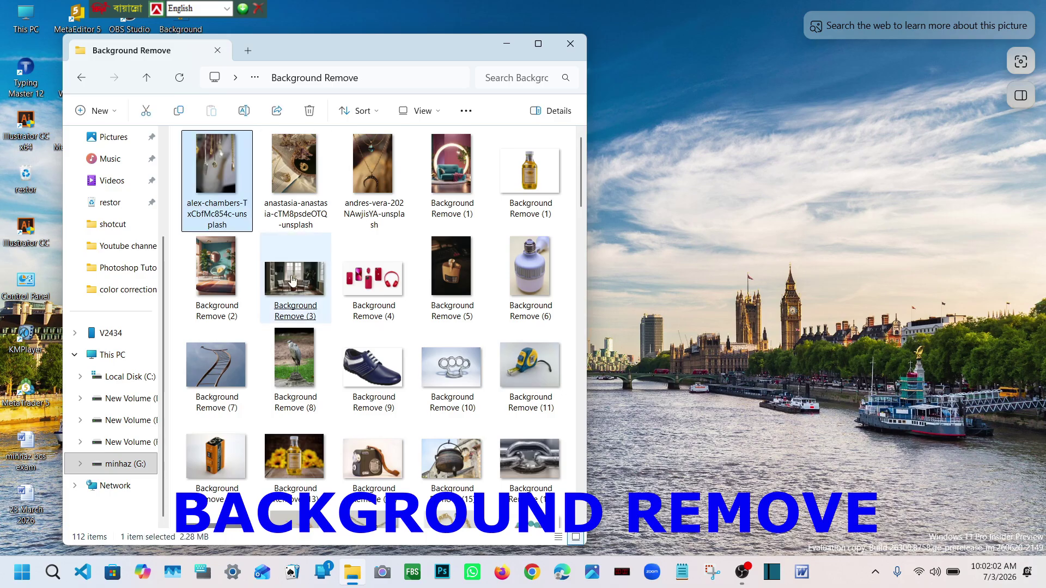
scroll(305, 272, "down", 15)
scroll(367, 376, "up", 15)
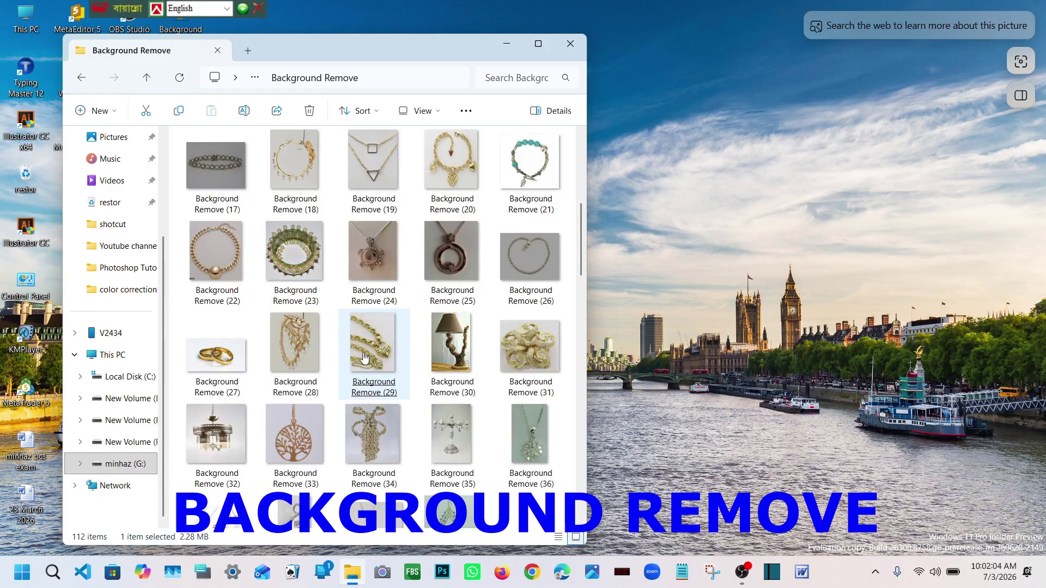
left_click(366, 362)
Launch Photoshop and arrange its restored window beside the Background Remove folder window so both are accessible
left_click(438, 581)
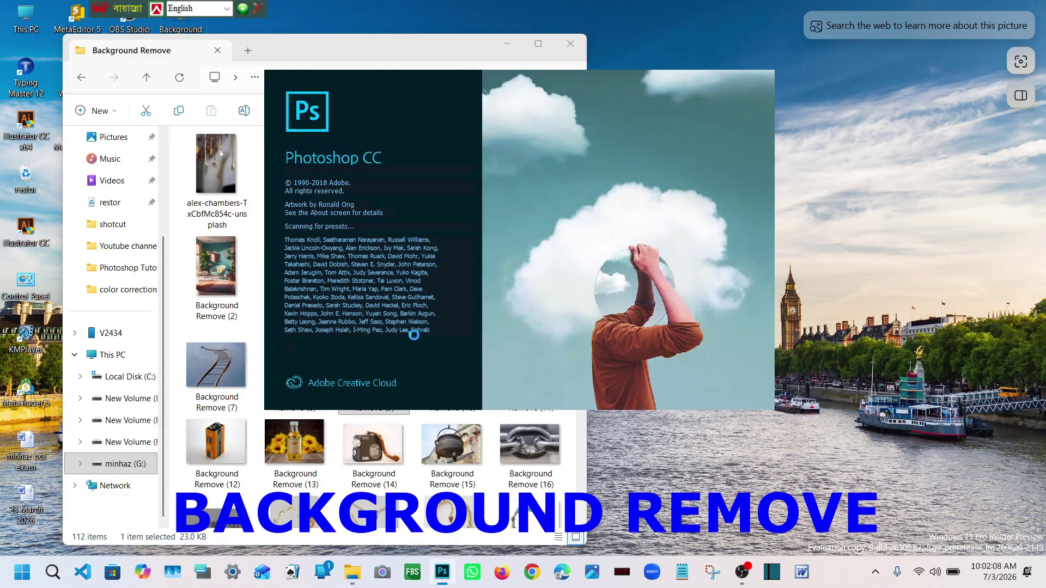
left_click(389, 53)
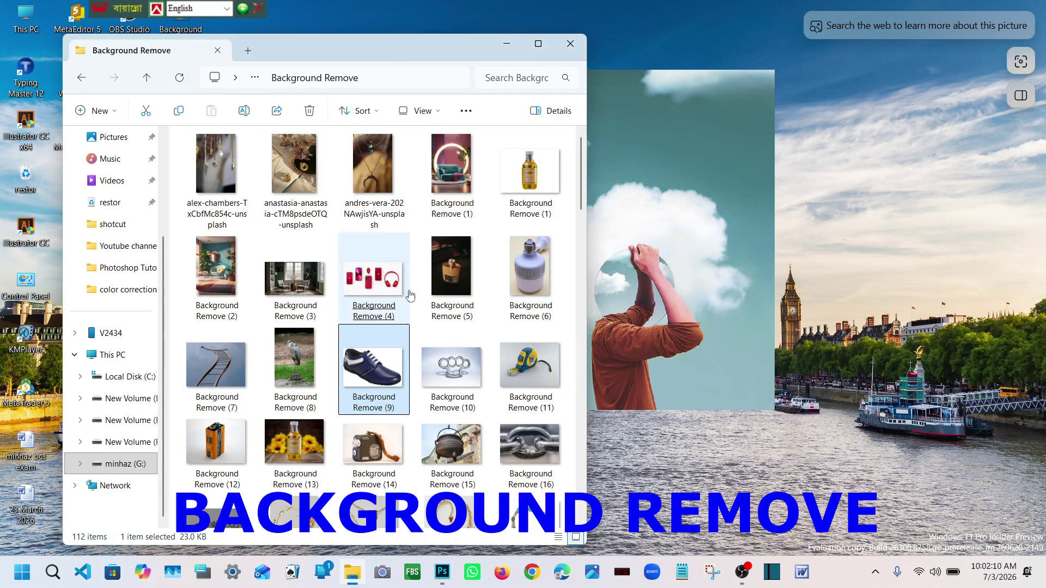
mouse_move(408, 384)
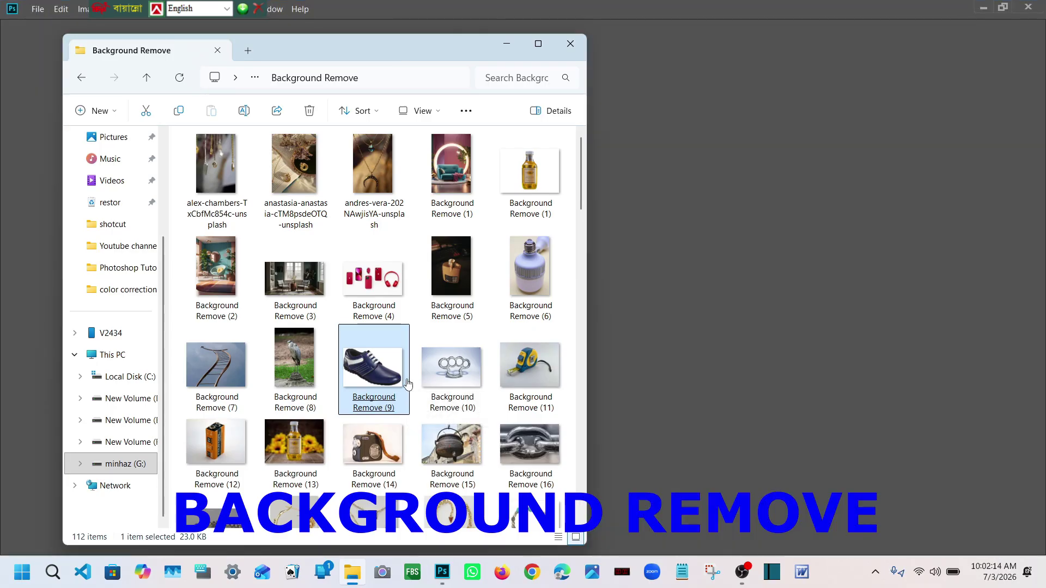
left_click(1003, 8)
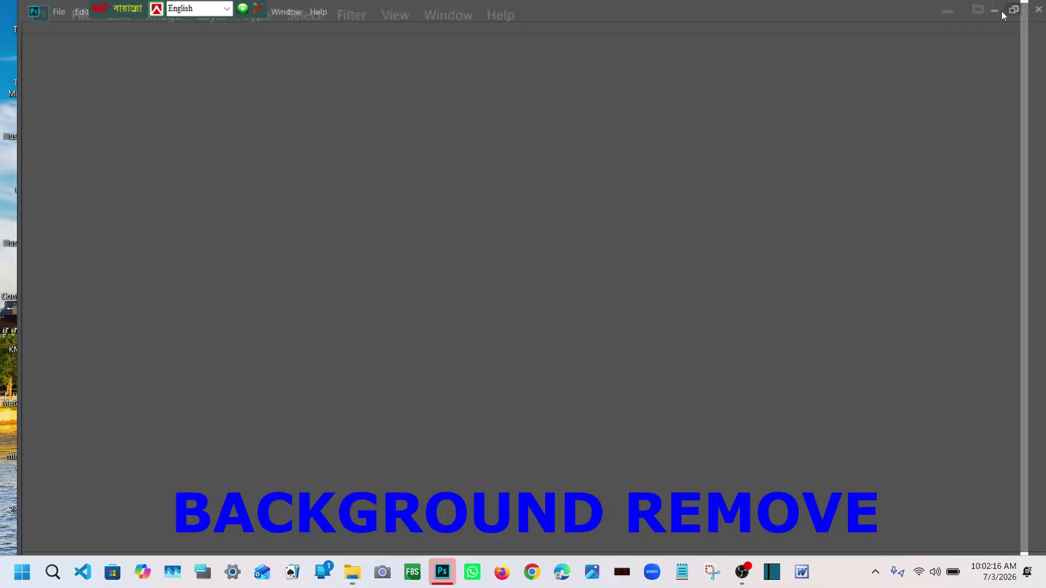
left_click_drag(836, 54, 845, 104)
left_click(469, 48)
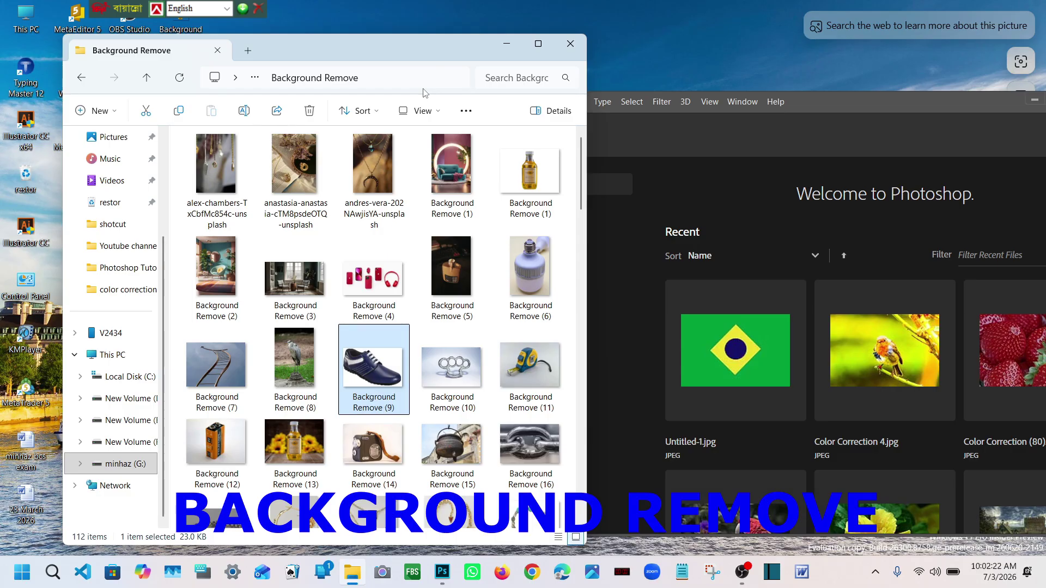
left_click_drag(845, 110, 844, 106)
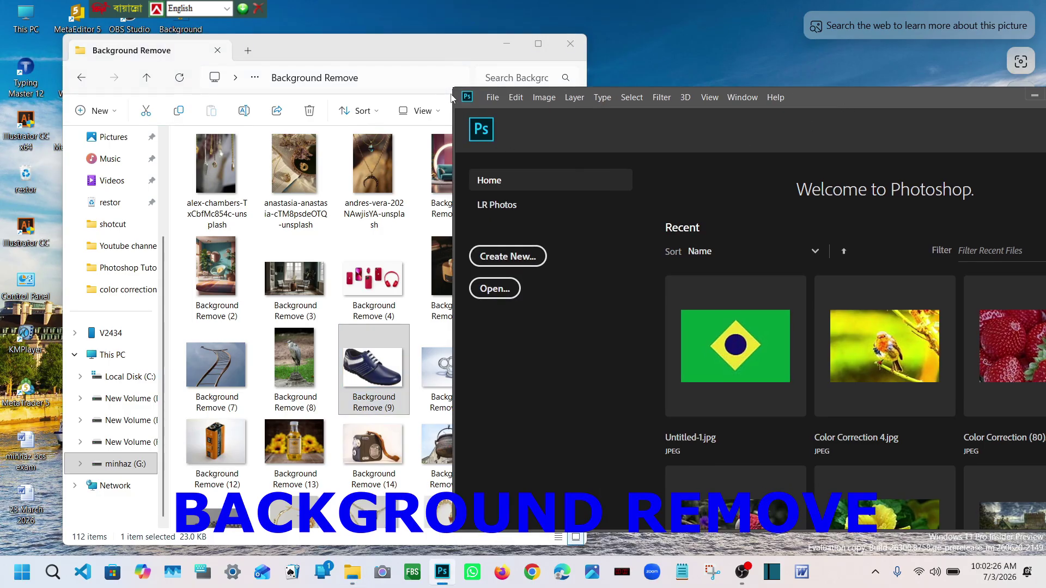
left_click_drag(452, 91, 585, 90)
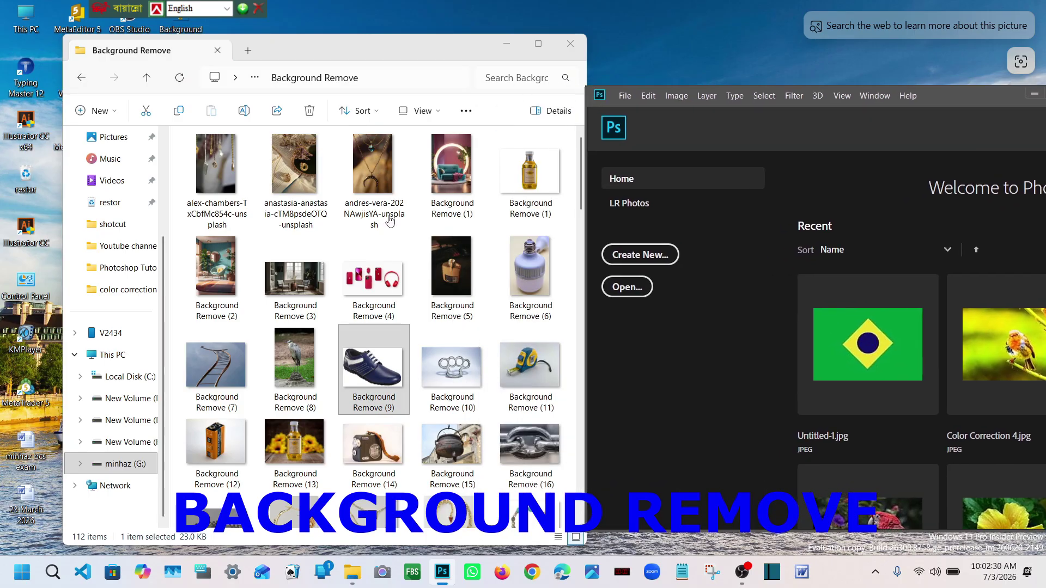
left_click_drag(423, 58, 410, 48)
right_click(612, 29)
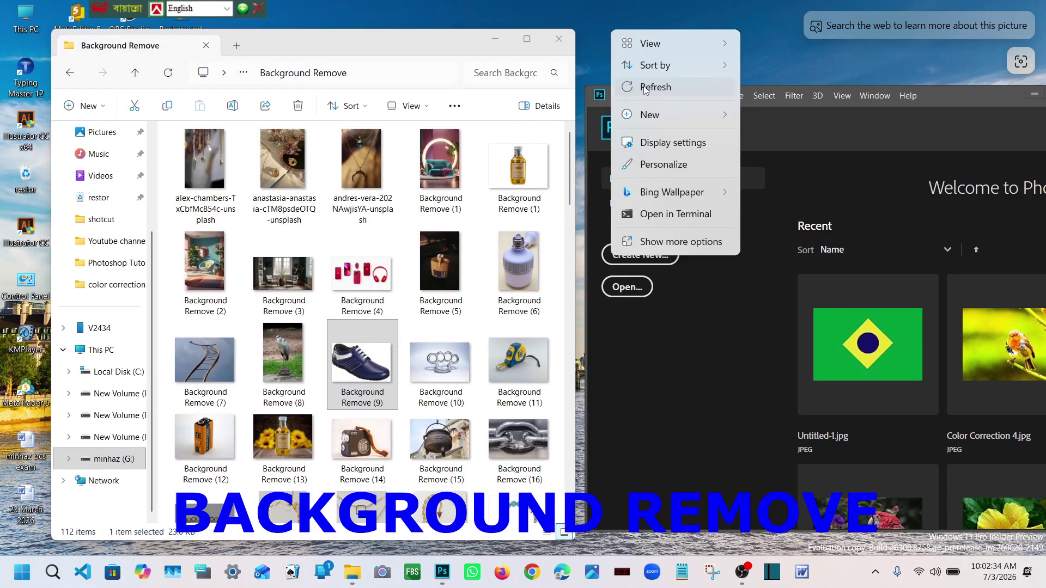
left_click(648, 87)
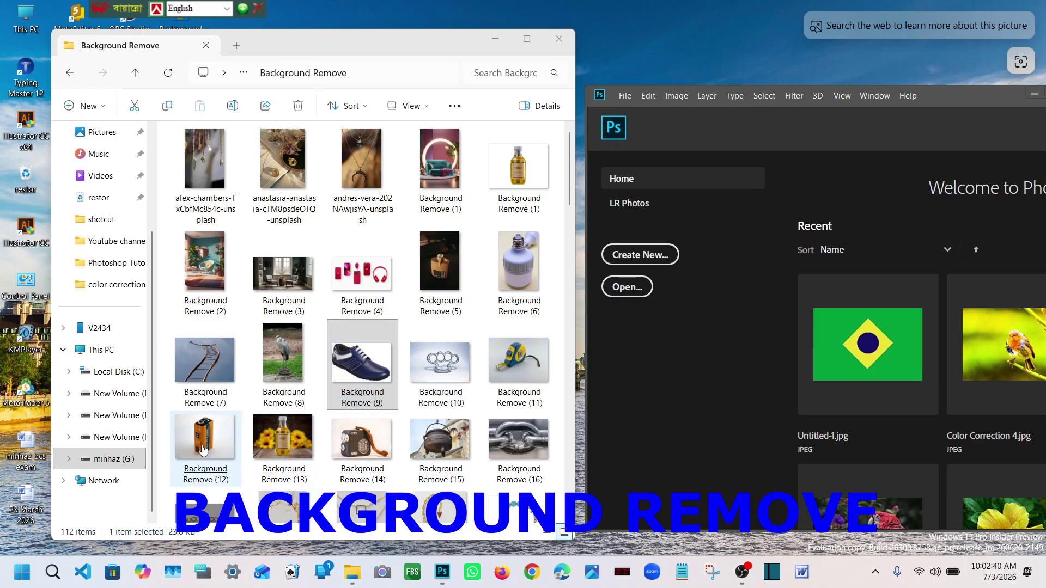
Open the battery image Background Remove (12) from the folder in Photoshop and maximize the Photoshop window
left_click_drag(202, 448, 718, 377)
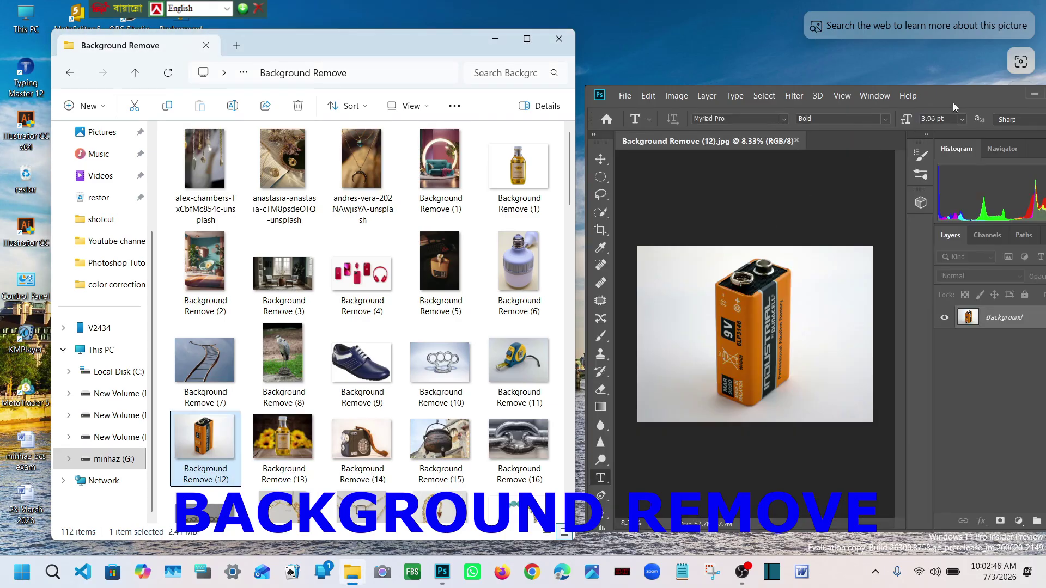
mouse_move(953, 102)
left_mouse_down()
mouse_move(921, 101)
mouse_move(934, 99)
left_mouse_up()
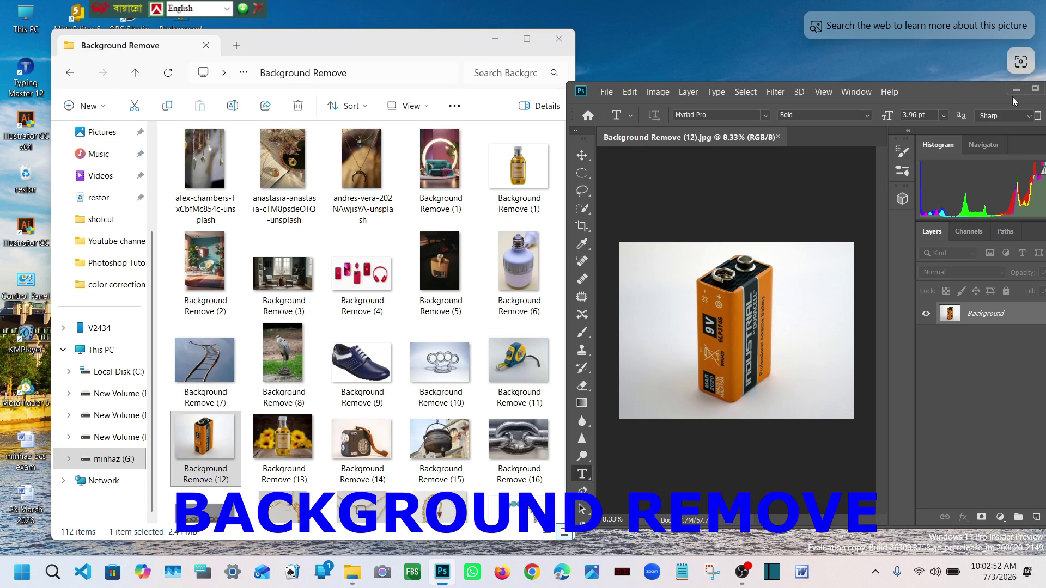
left_click(1035, 89)
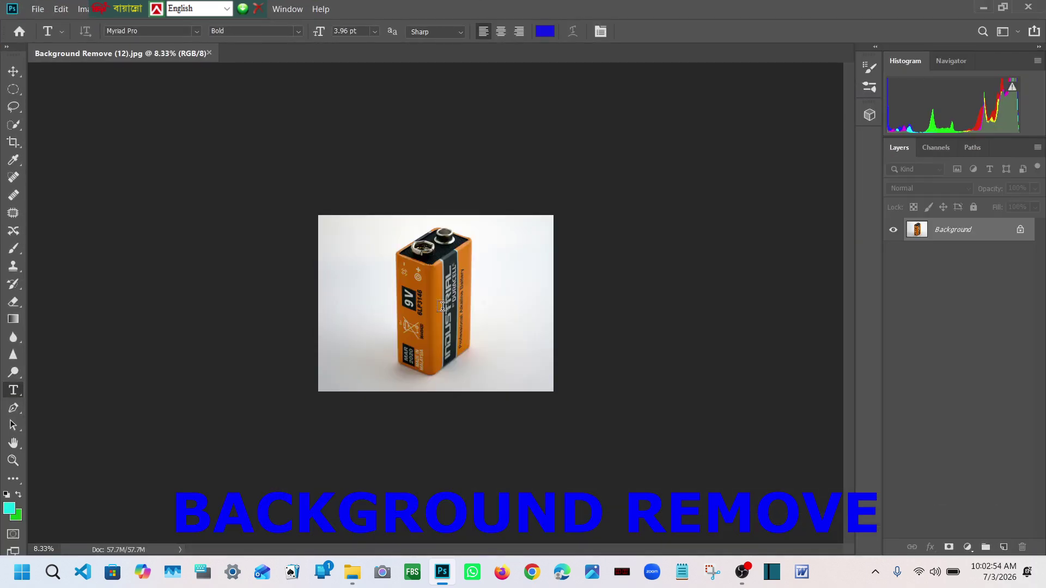
Duplicate the Background layer of the battery image
key("ctrl+plus")
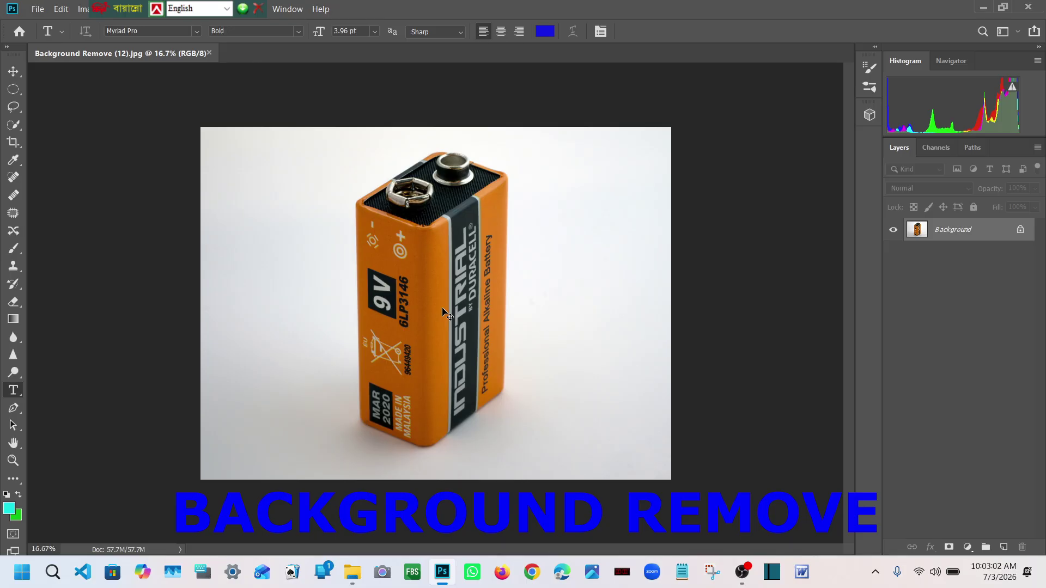
key("ctrl+j")
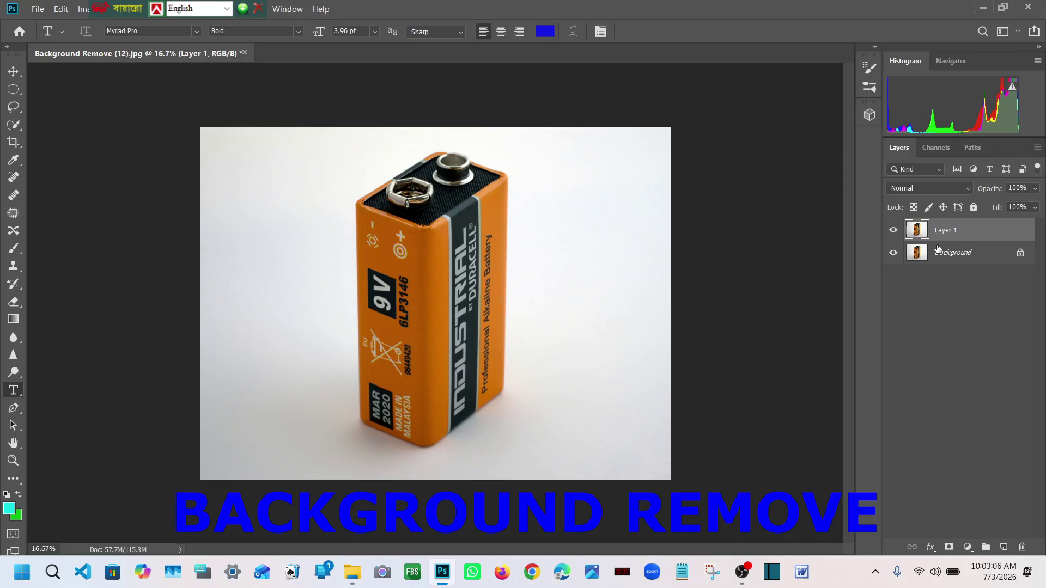
Start a Pen tool path on the duplicated layer with its first anchor at the battery's lower-left corner
key("ctrl+plus")
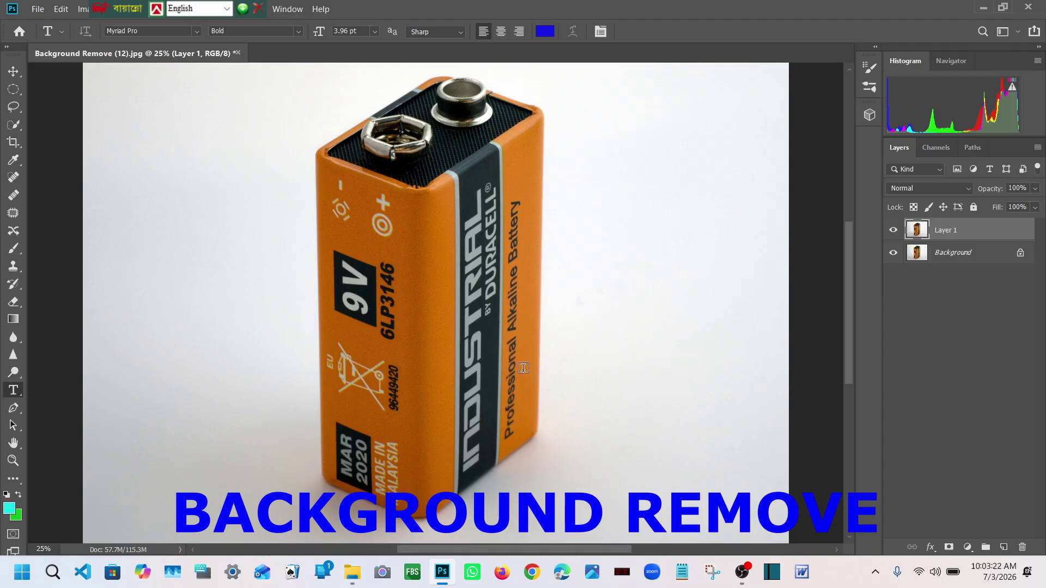
key("p")
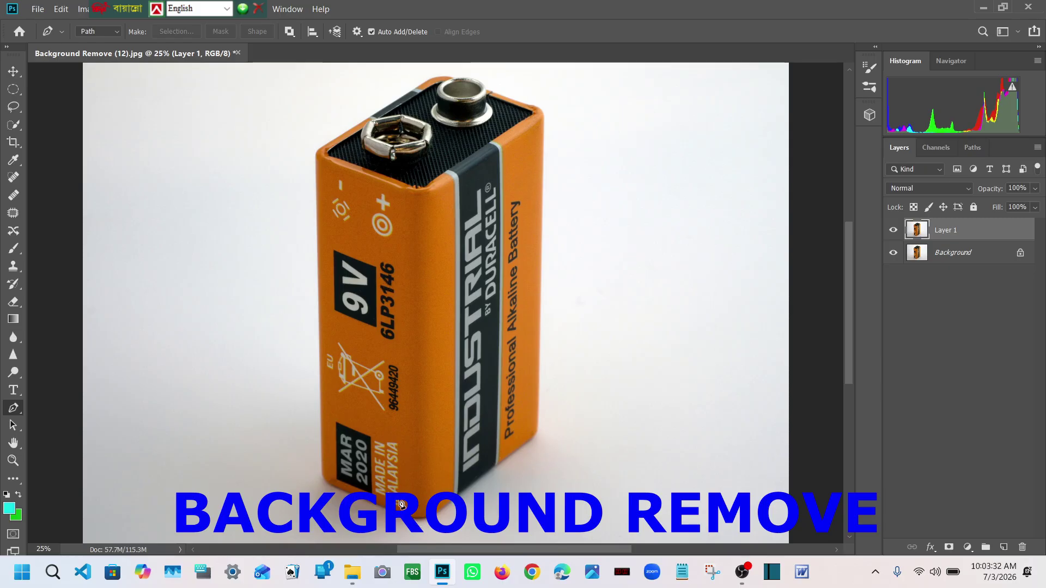
scroll(418, 427, "down", 1)
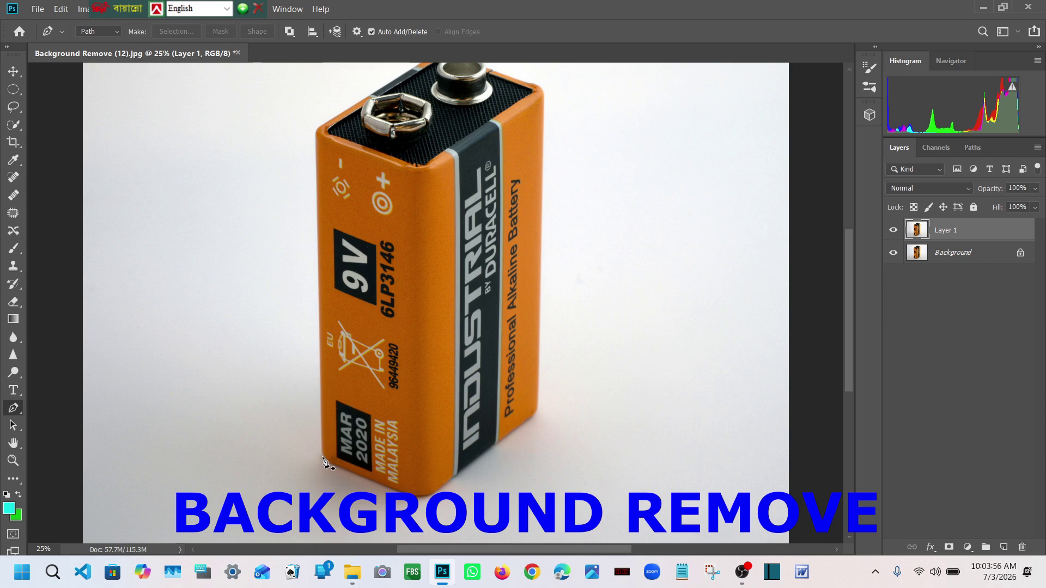
scroll(322, 458, "up", 2)
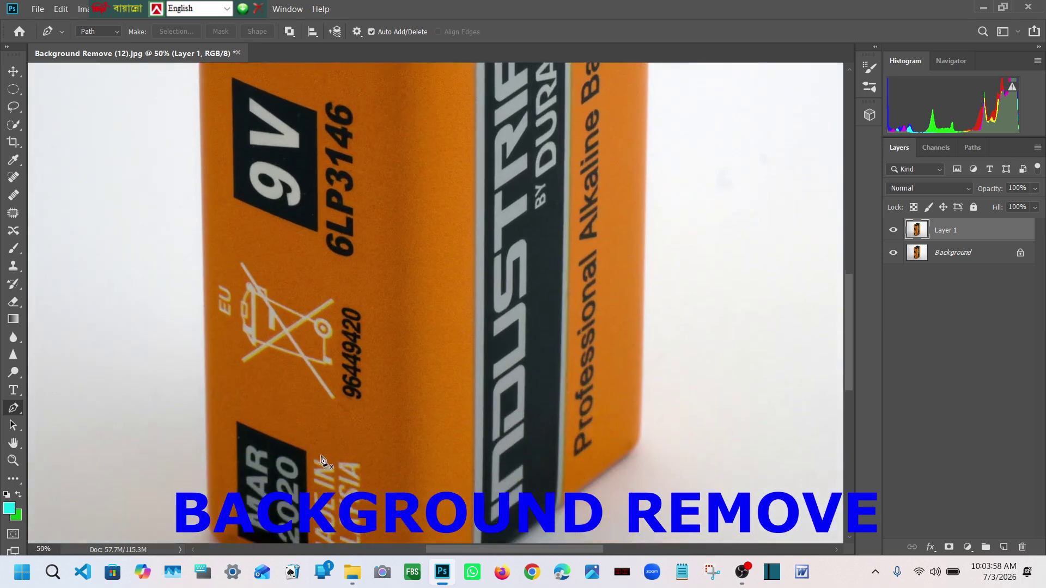
scroll(323, 457, "down", 4)
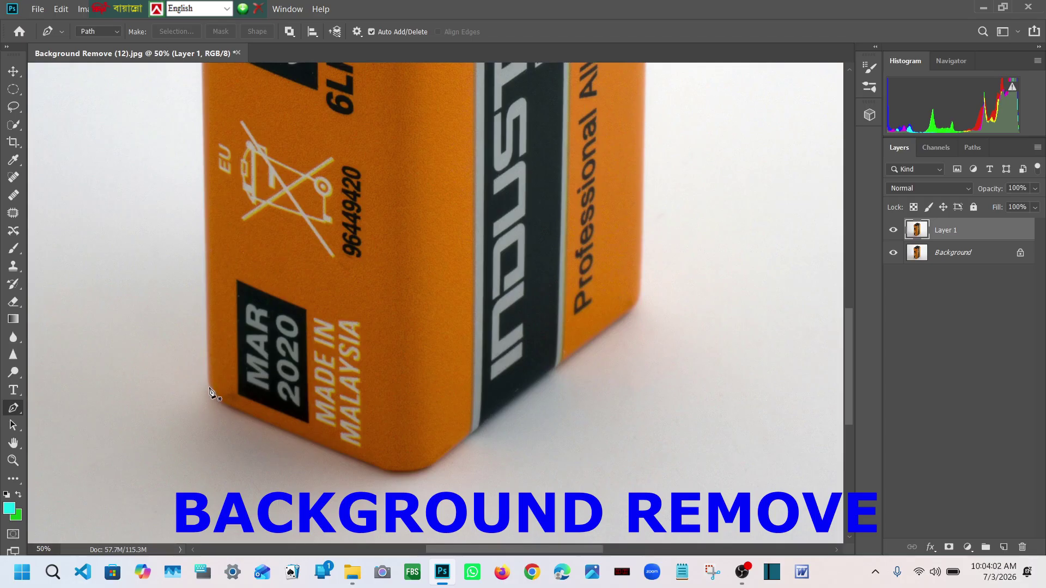
scroll(430, 338, "up", 10)
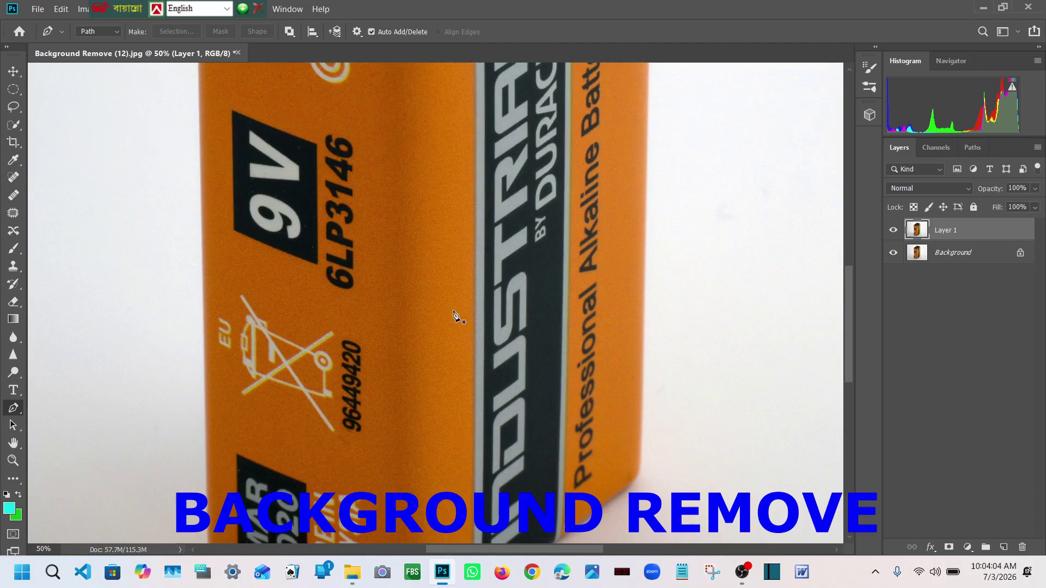
scroll(559, 264, "up", 3)
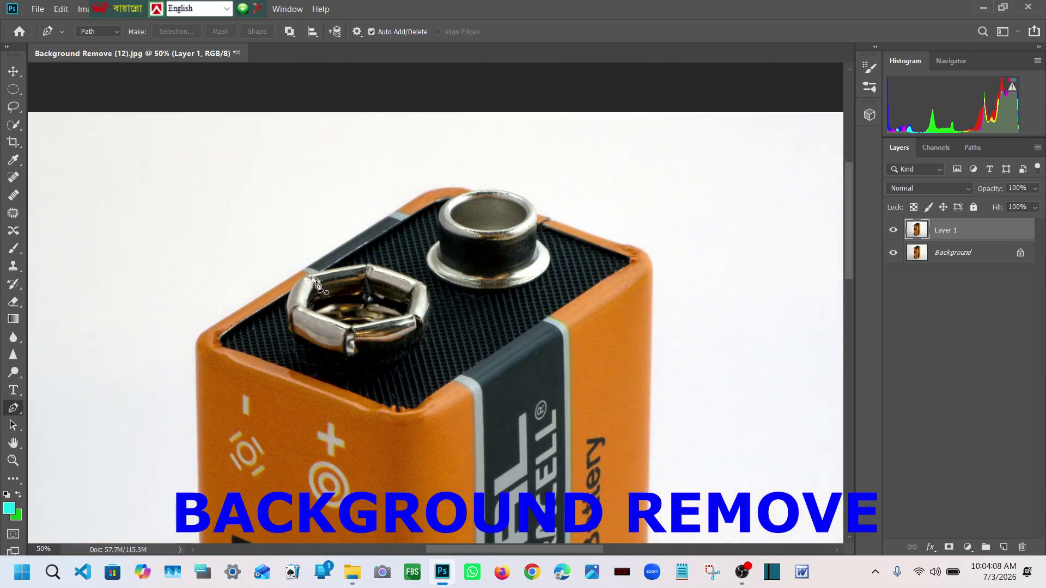
scroll(466, 321, "down", 5)
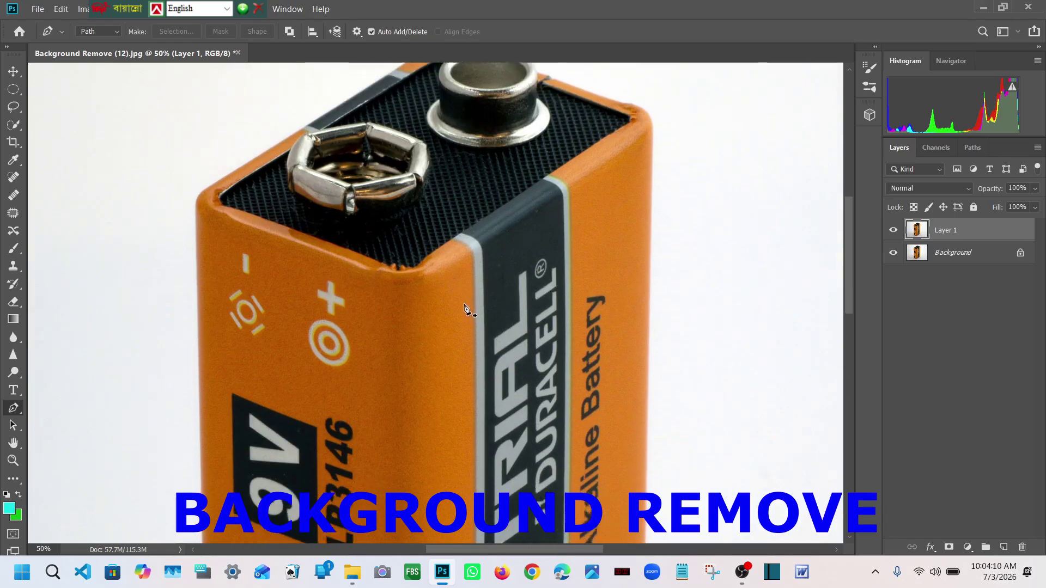
scroll(466, 308, "down", 5)
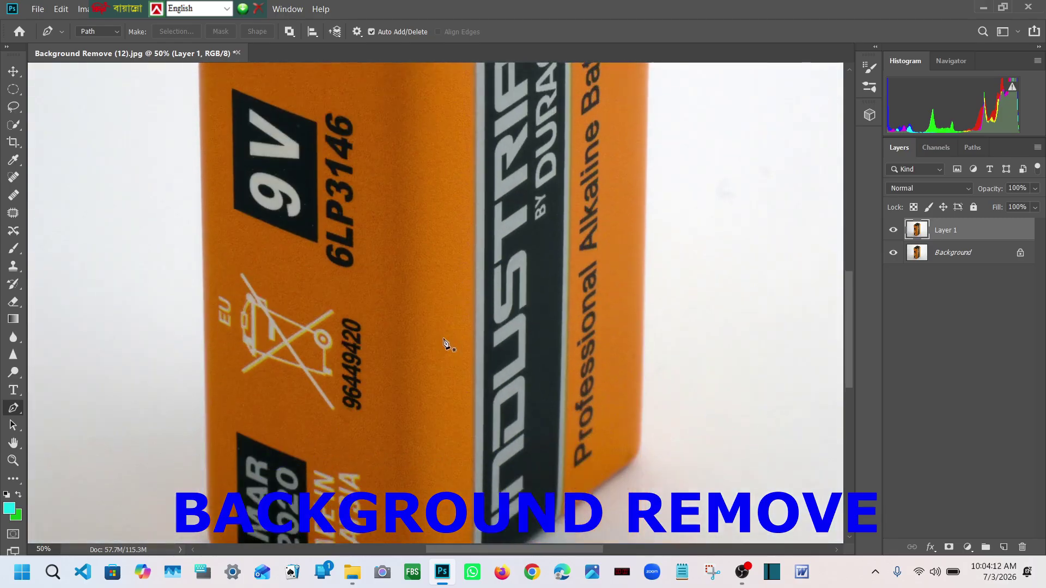
scroll(358, 429, "down", 1)
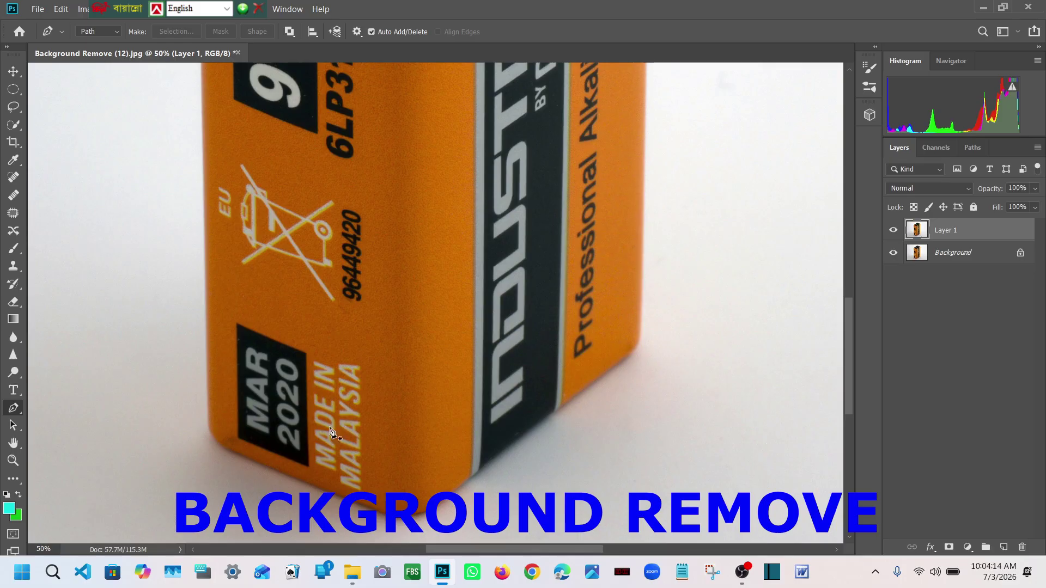
left_click(209, 436)
Extend the path with a straight segment up the battery's left edge to an anchor just below its upper-left corner
scroll(233, 305, "up", 4)
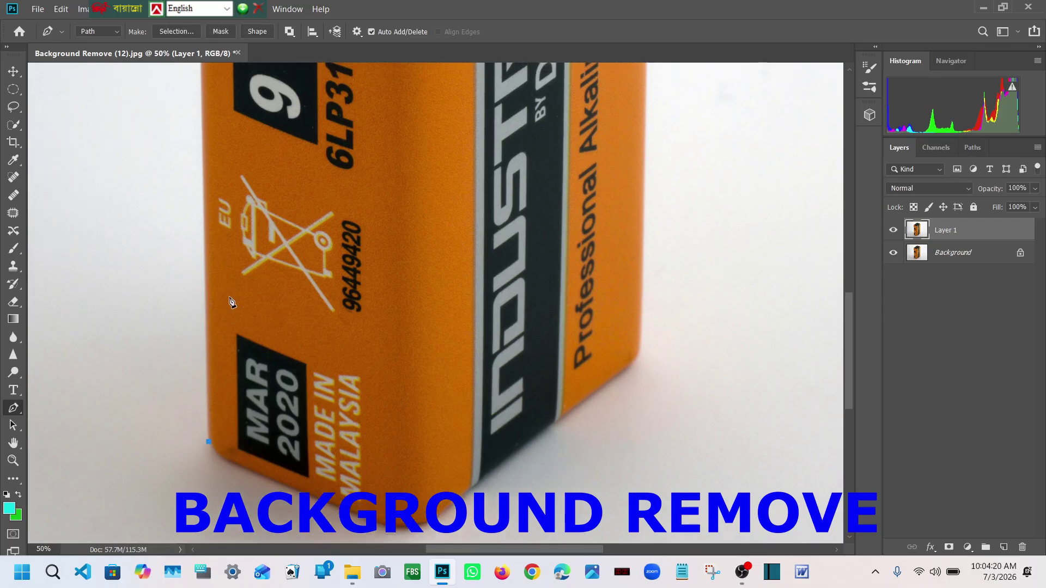
scroll(233, 342, "up", 6)
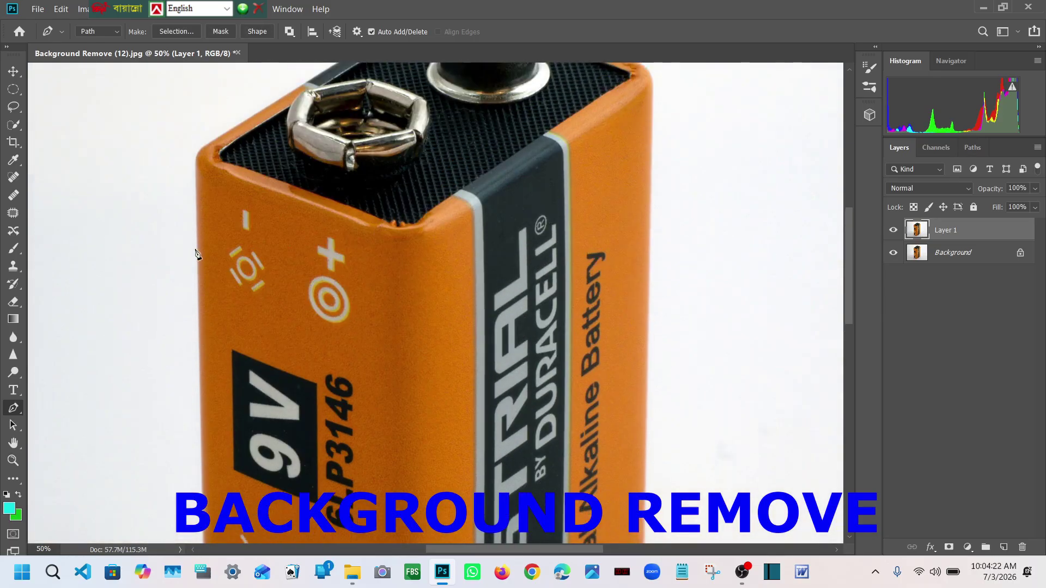
scroll(498, 382, "down", 4)
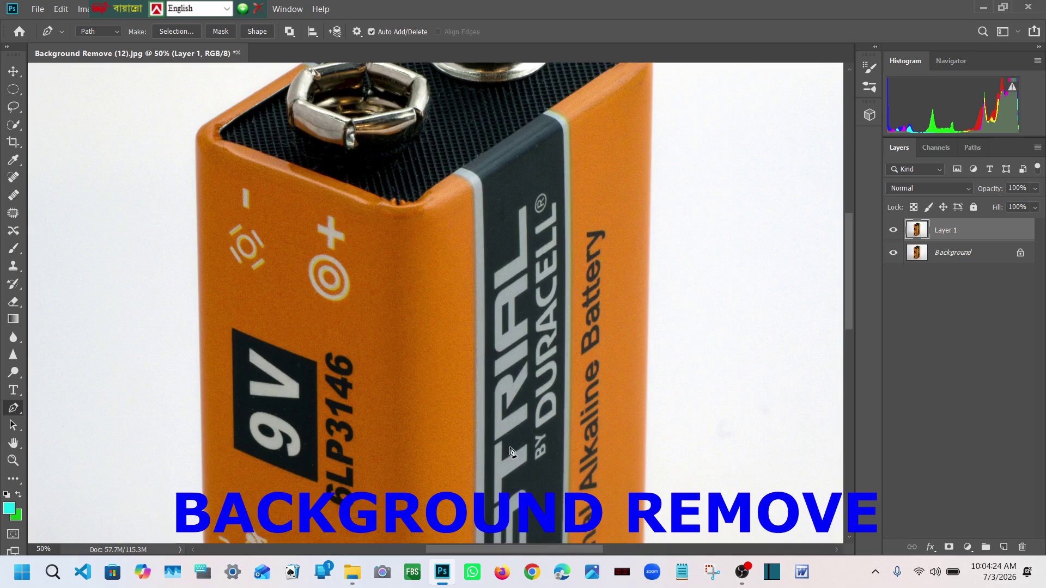
scroll(553, 428, "down", 3)
scroll(295, 381, "up", 6)
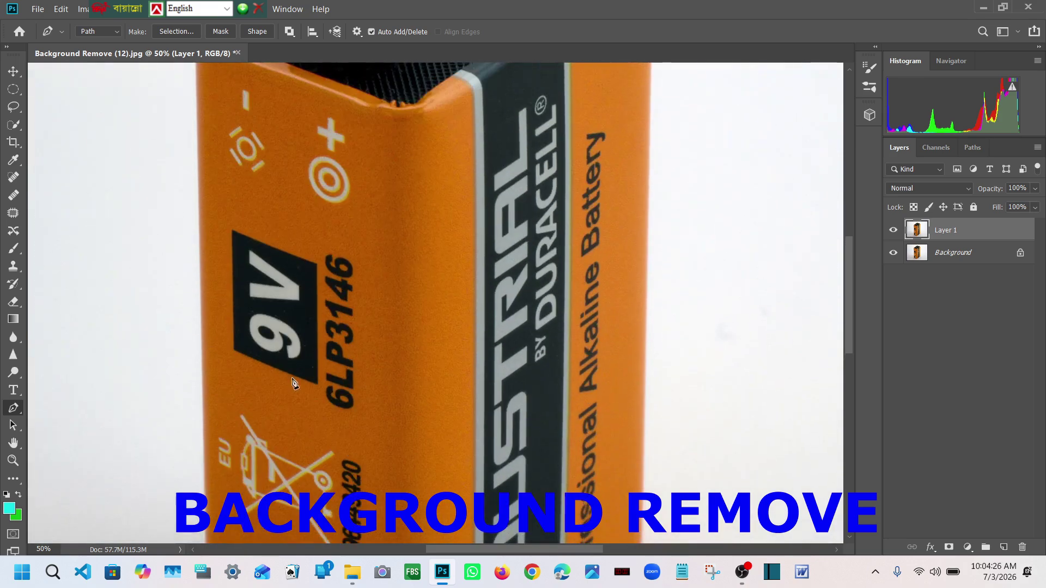
scroll(278, 353, "up", 1)
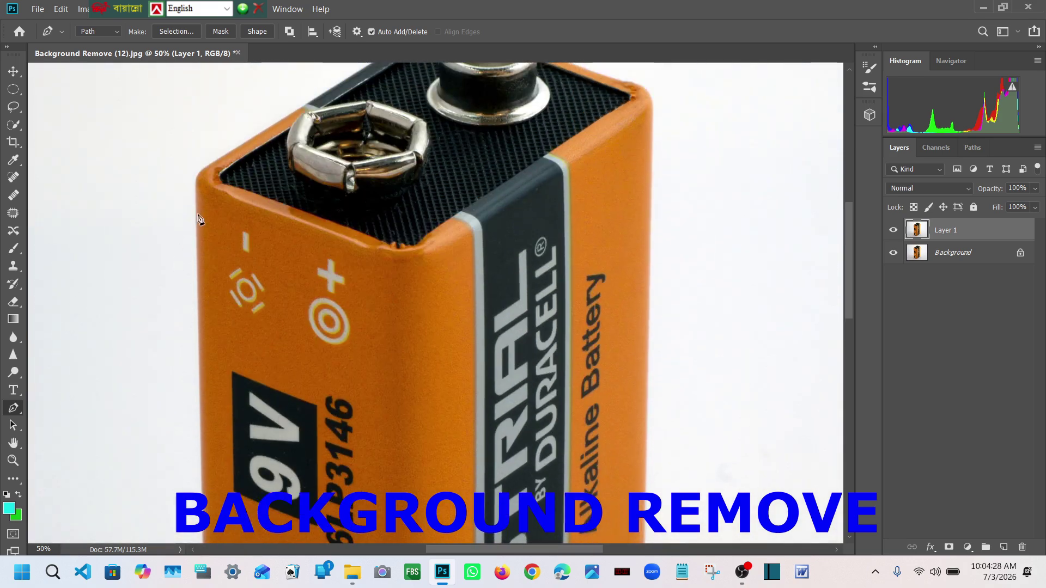
left_click(196, 184)
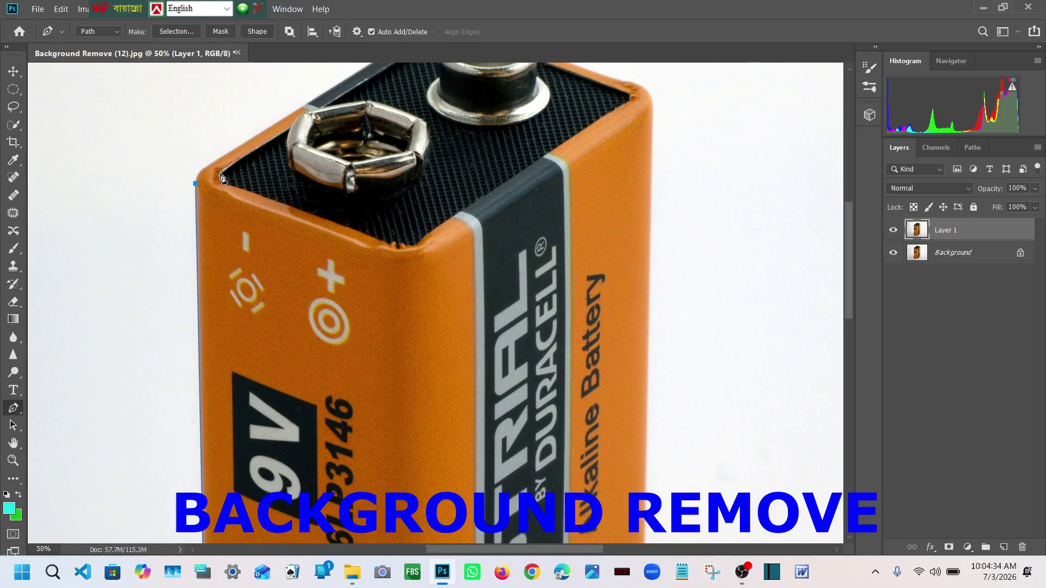
Curve the path around the upper-left corner and continue it straight along the sloping top edge to the start of the back corner
scroll(219, 342, "down", 5)
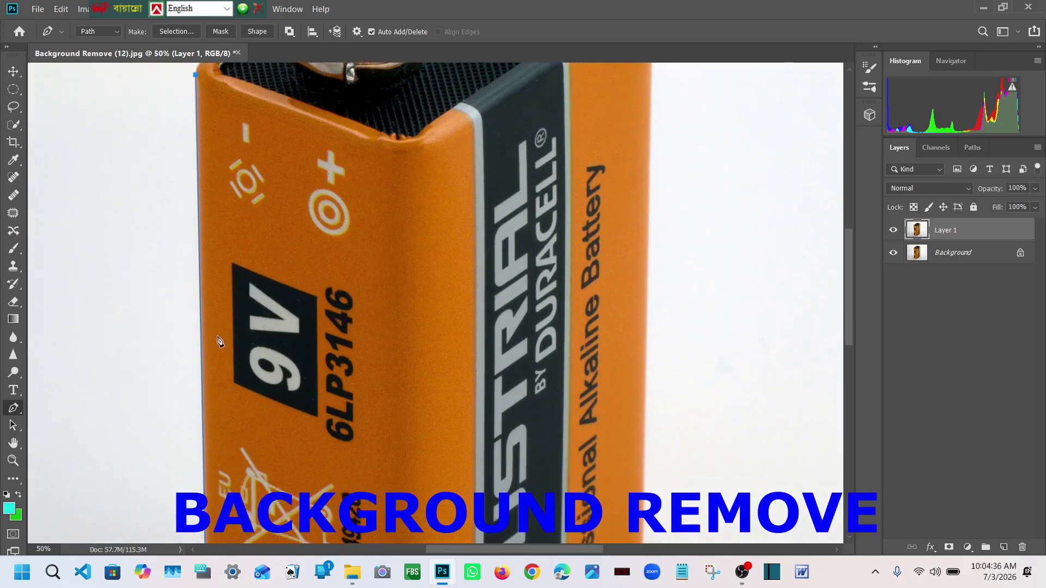
scroll(221, 462, "down", 2)
scroll(202, 337, "up", 6)
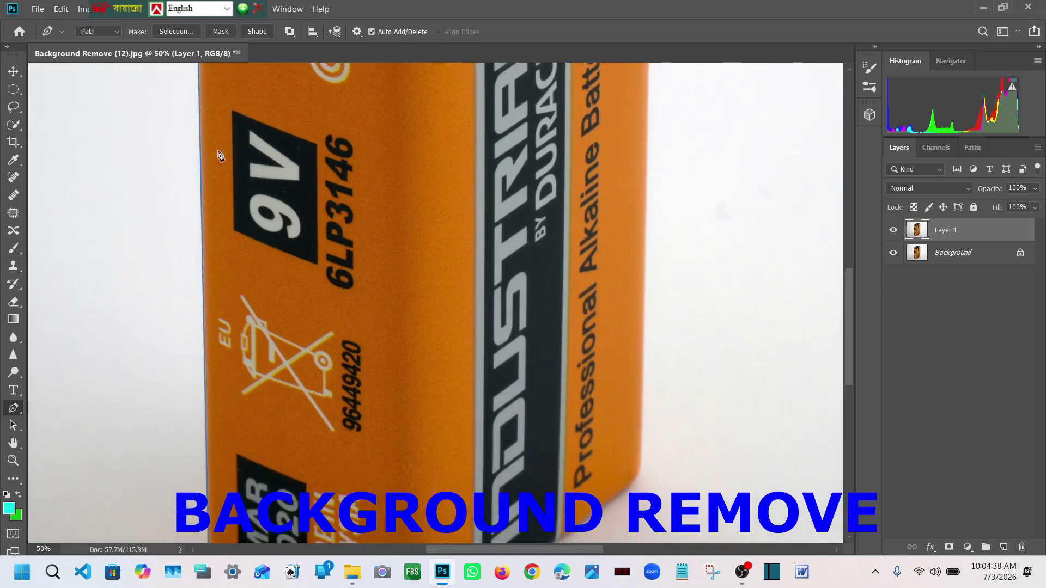
scroll(193, 263, "up", 4)
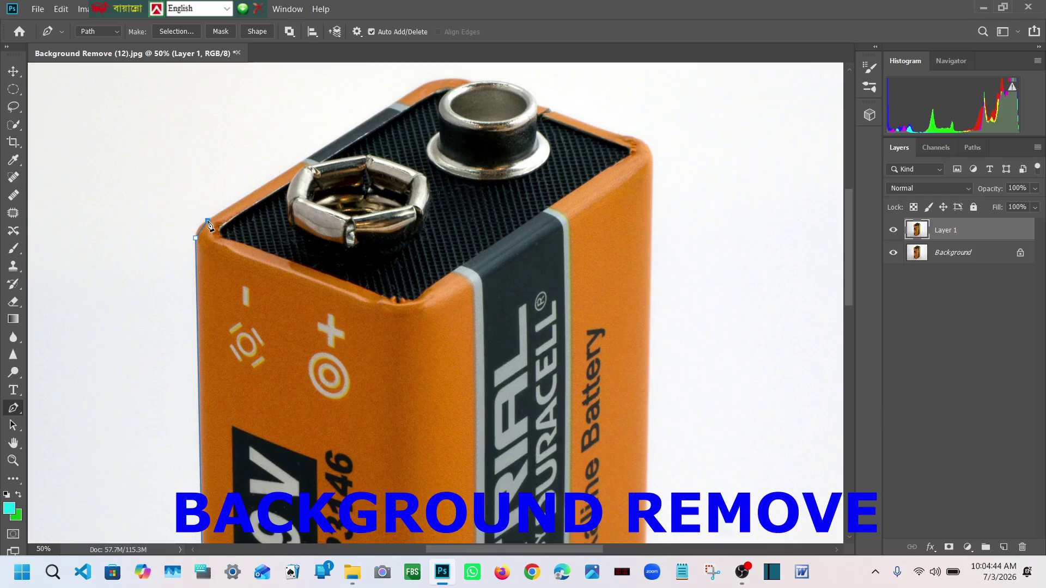
left_click_drag(211, 221, 221, 217)
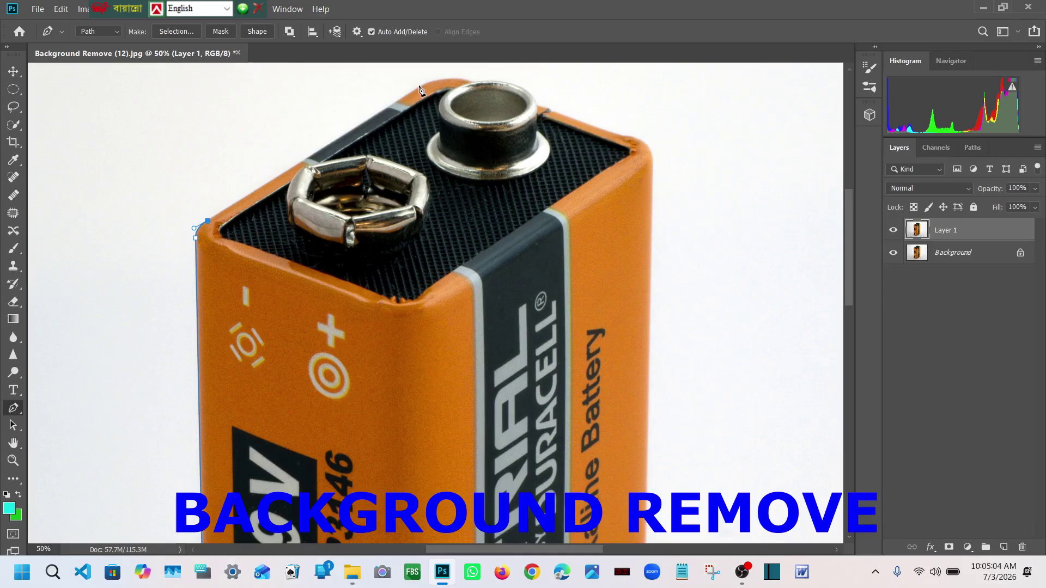
left_click(419, 86)
scroll(403, 119, "up", 3)
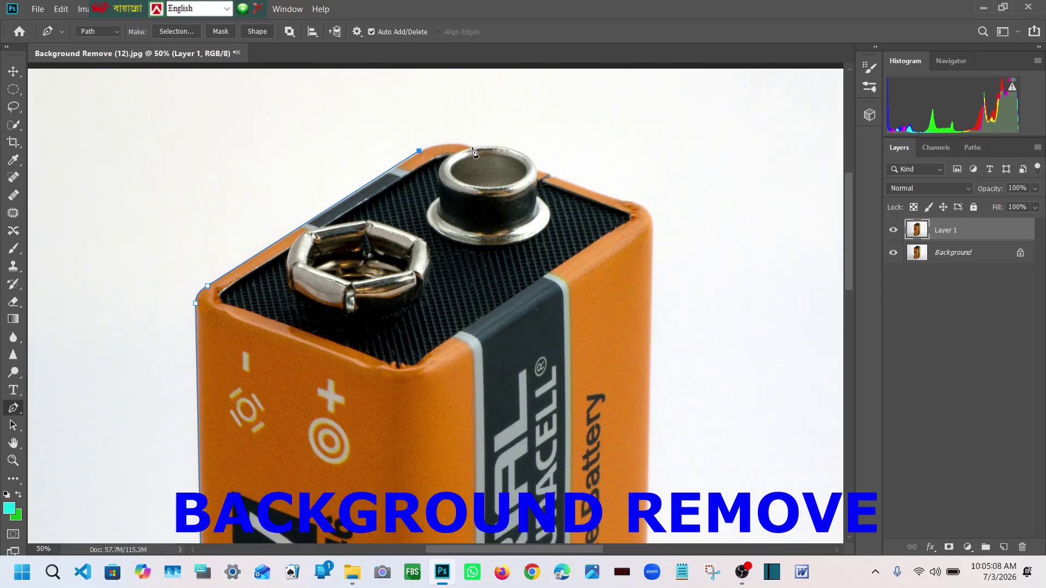
Trace the path around the back corner and the round terminal's rim, and along the rear top edge to the right corner
left_click_drag(472, 147, 499, 157)
left_click_drag(503, 157, 500, 158)
left_click(472, 148, "alt")
left_click_drag(535, 163, 555, 190)
left_click(535, 164)
left_click(538, 170)
left_click(631, 202)
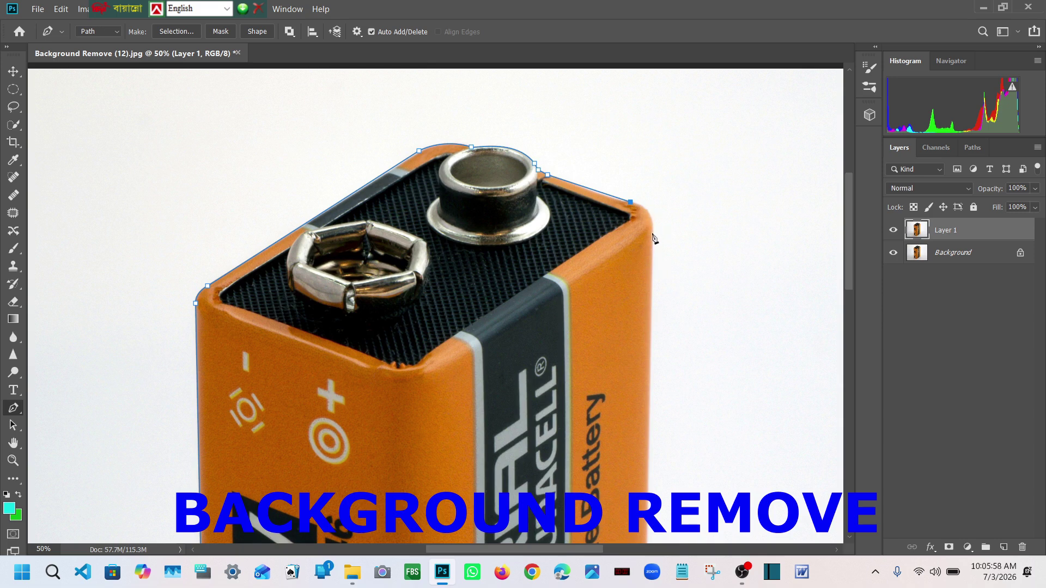
Curve the path around the upper-right corner and run it straight down the right edge to just above the lower-right corner
left_click_drag(654, 237, 649, 270)
left_click(653, 238)
scroll(658, 253, "down", 5)
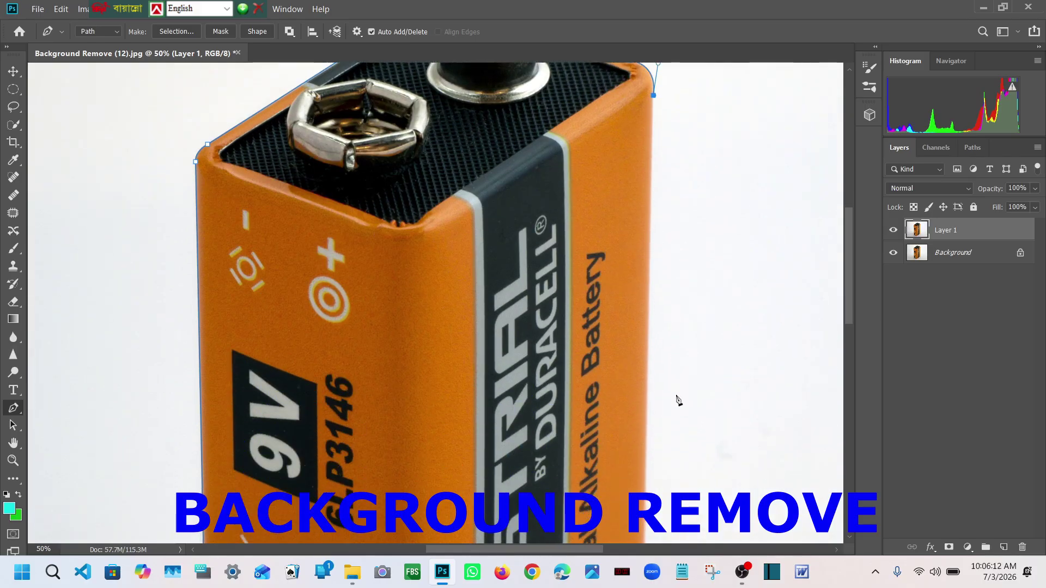
scroll(678, 393, "down", 10)
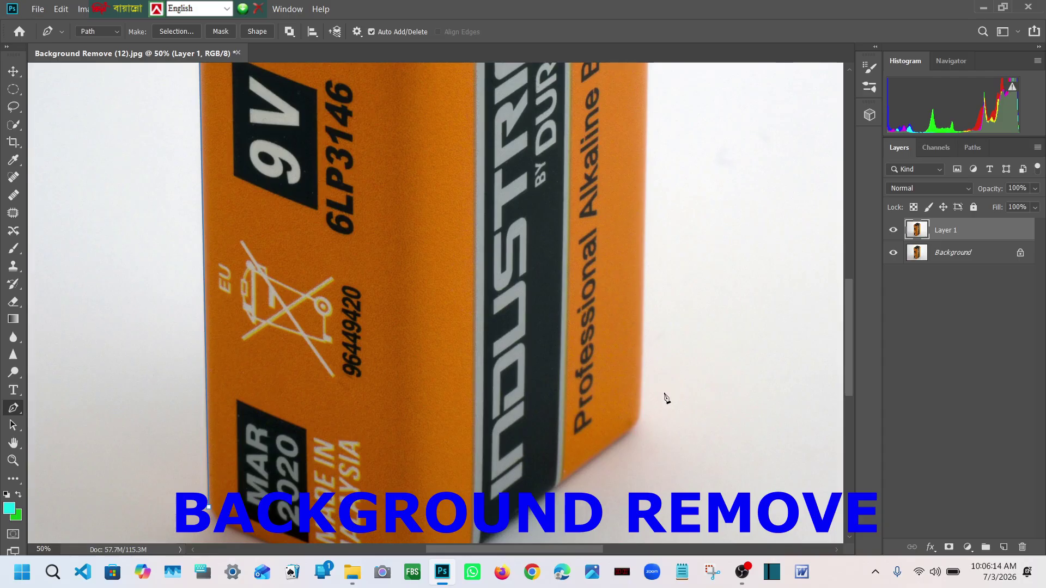
left_click(642, 409)
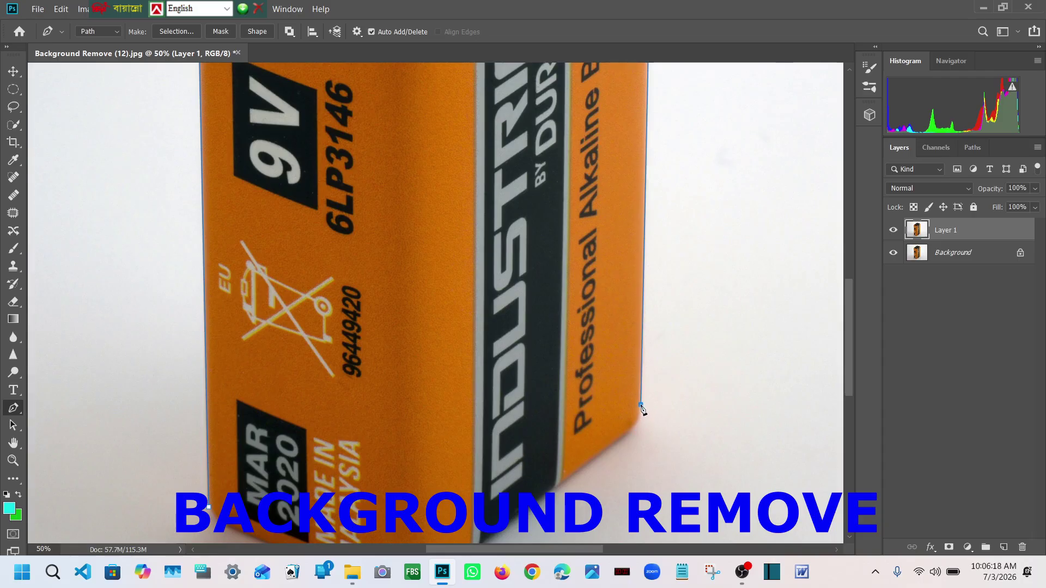
scroll(644, 305, "up", 5)
scroll(644, 180, "up", 8)
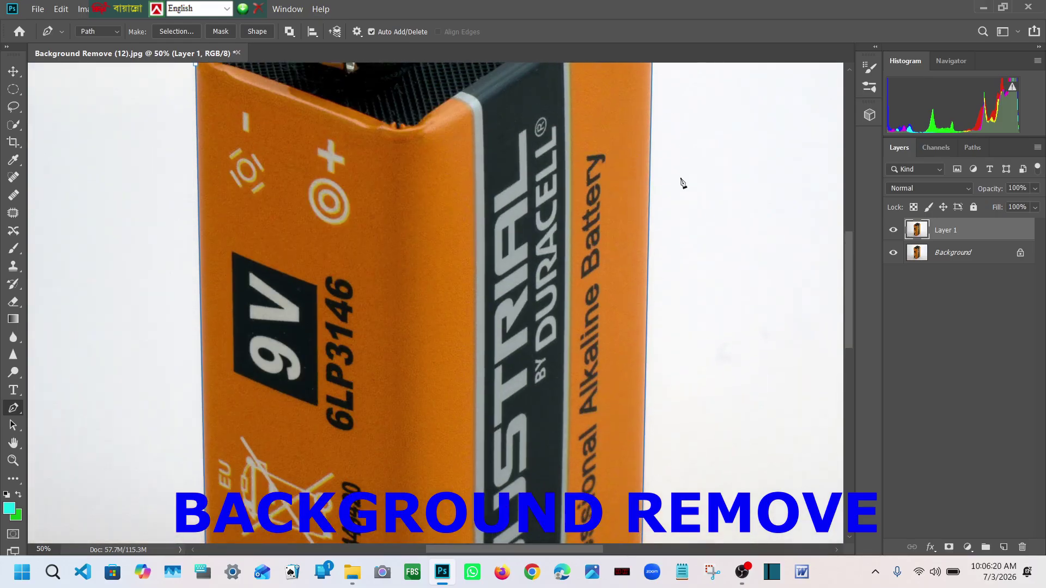
left_click(653, 139)
scroll(648, 354, "down", 13)
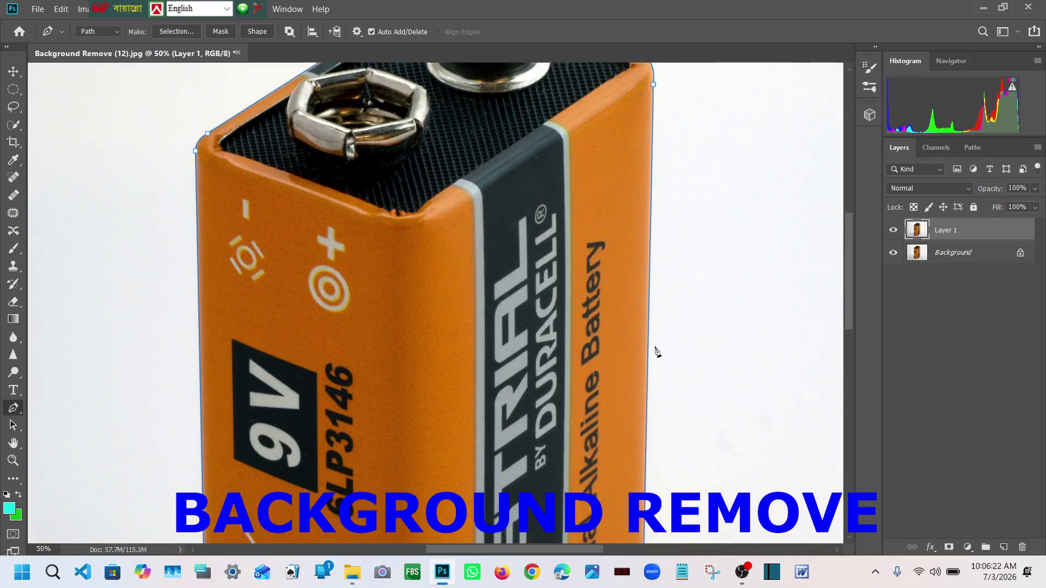
left_click(641, 383)
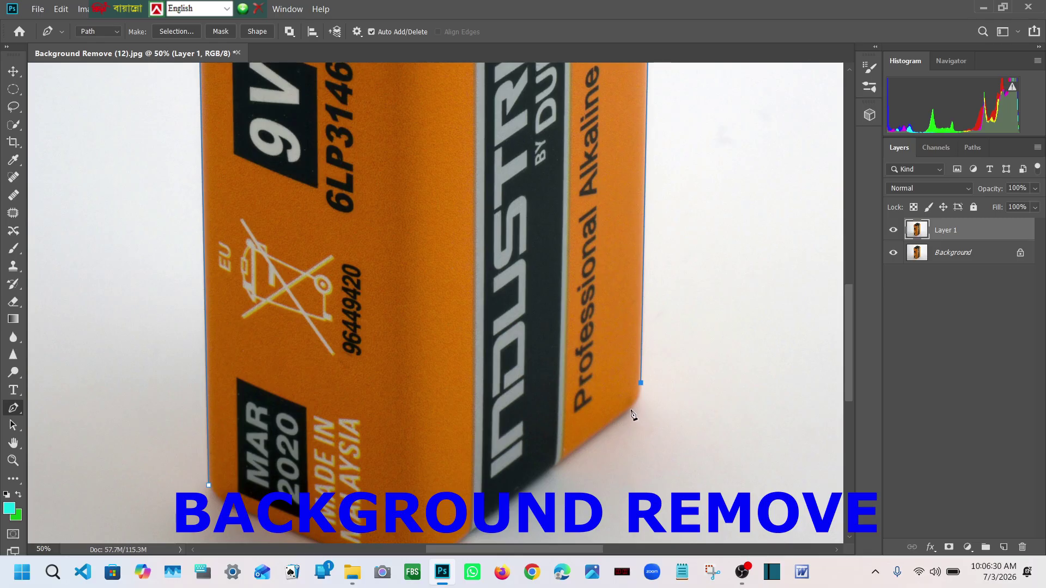
Round the path at the lower-right corner and follow the bottom edges back to the starting anchor to close it
left_click(631, 409)
left_click_drag(631, 412, 621, 426)
left_click_drag(619, 426, 629, 417)
scroll(631, 416, "down", 1)
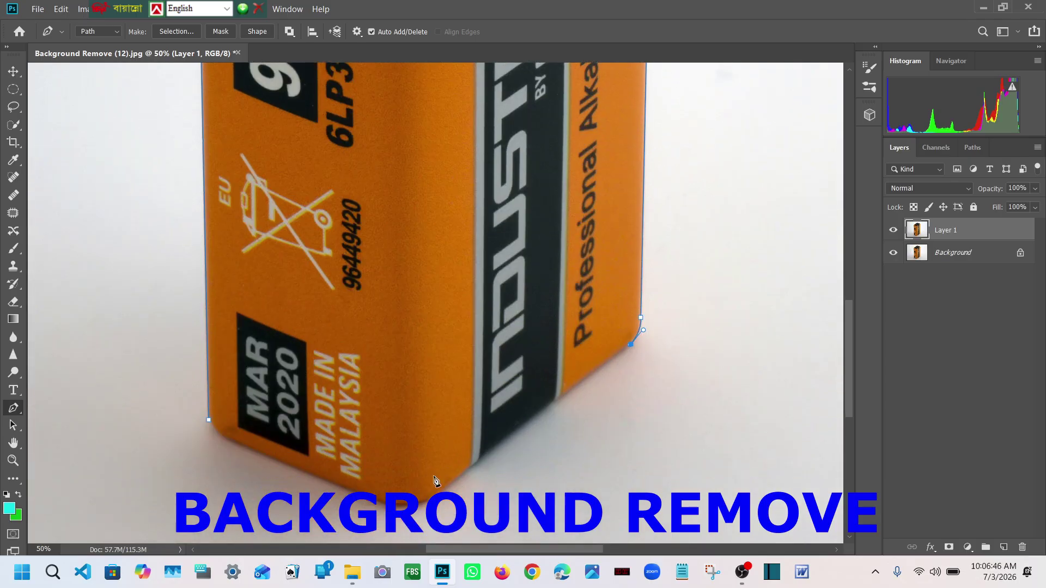
left_click(441, 503)
left_click(234, 444)
left_click(229, 470, "ctrl")
Examine the closed path along the battery's whole outline, from the top terminals to the bottom corners
scroll(515, 319, "up", 6)
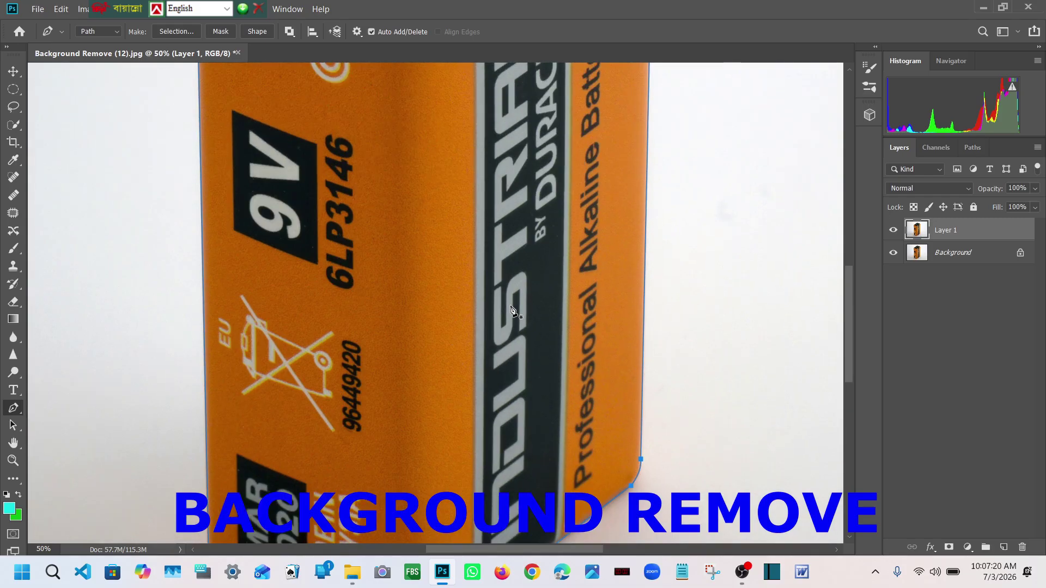
scroll(515, 319, "up", 8)
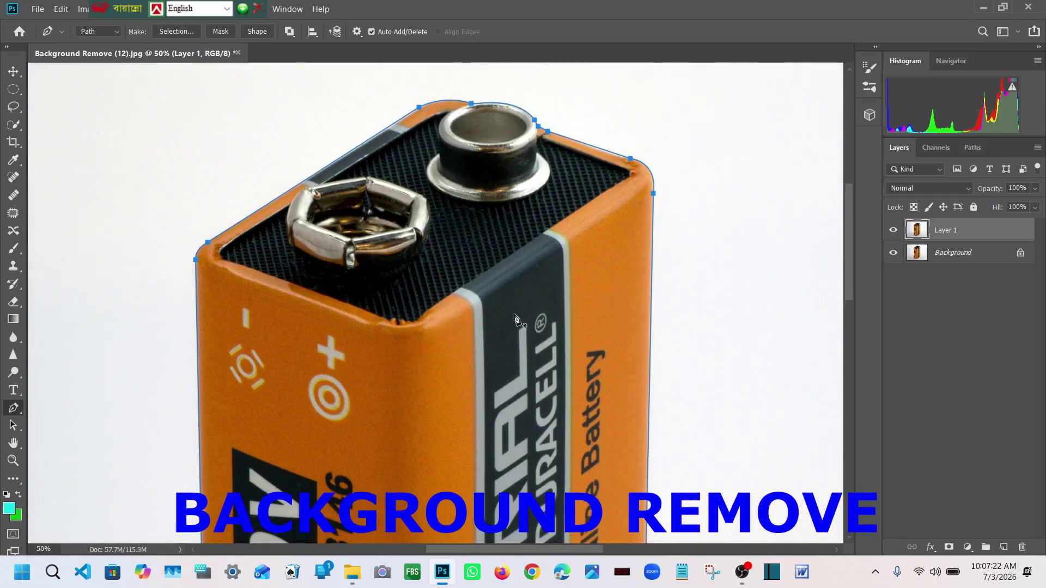
scroll(515, 319, "down", 8)
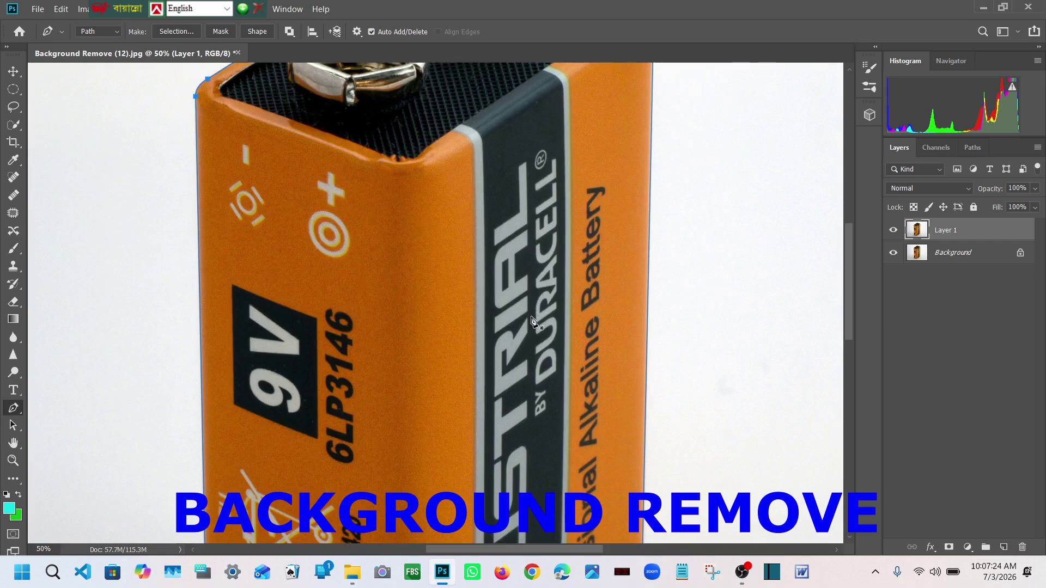
scroll(534, 321, "down", 10)
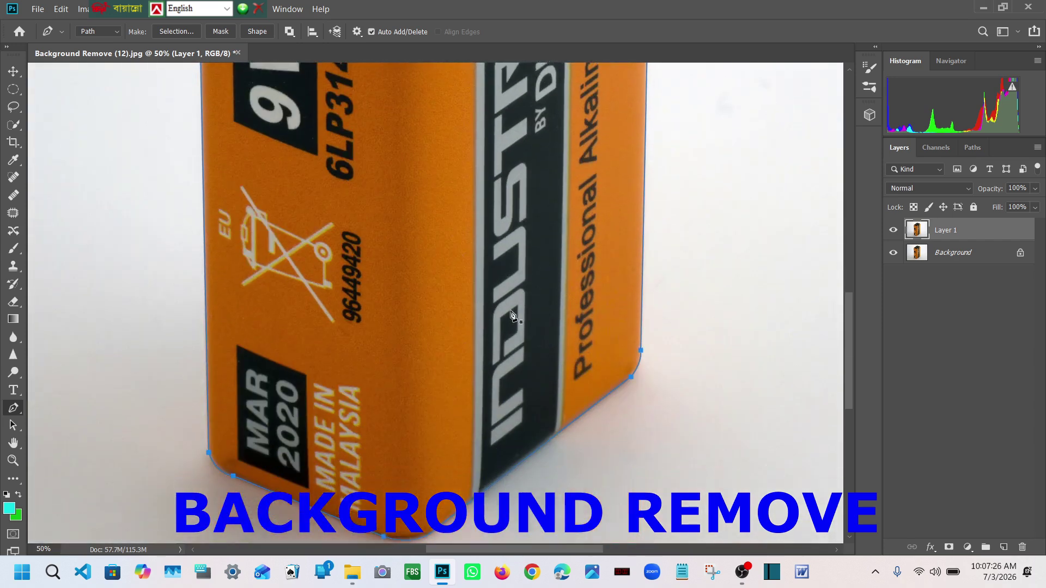
scroll(515, 318, "up", 10)
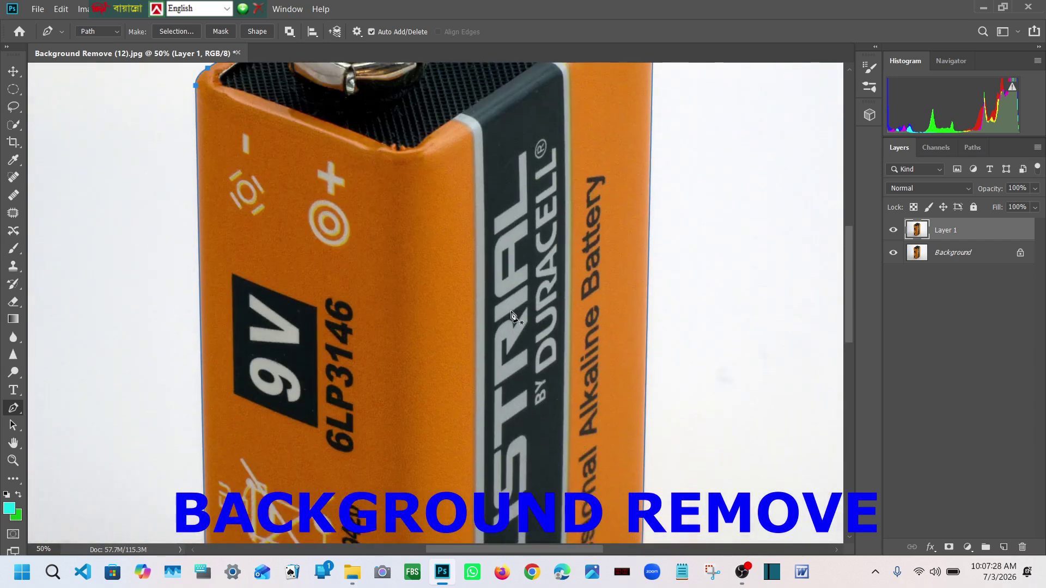
scroll(515, 319, "up", 4)
scroll(515, 318, "down", 4)
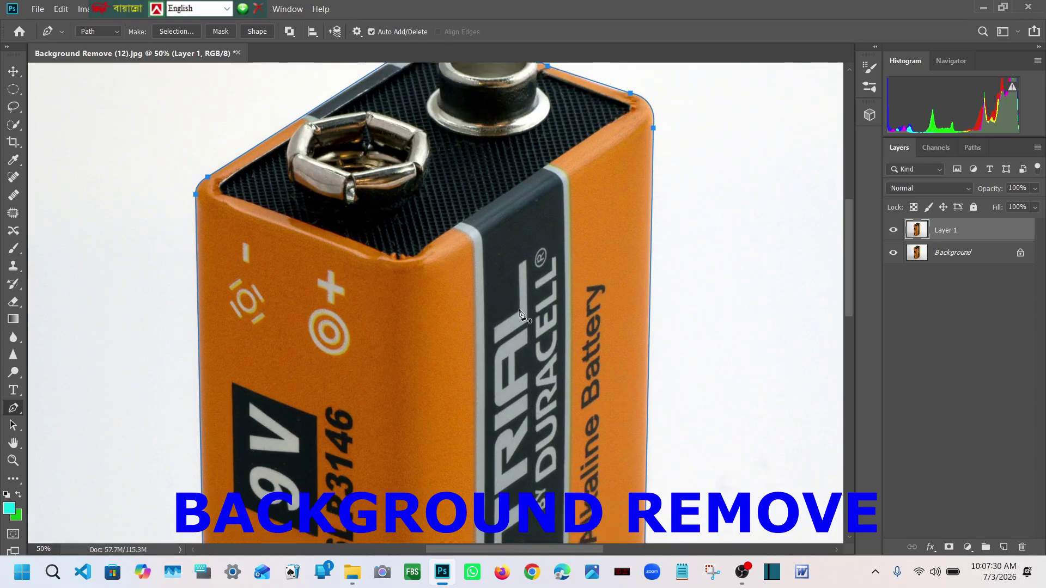
scroll(452, 304, "down", 1)
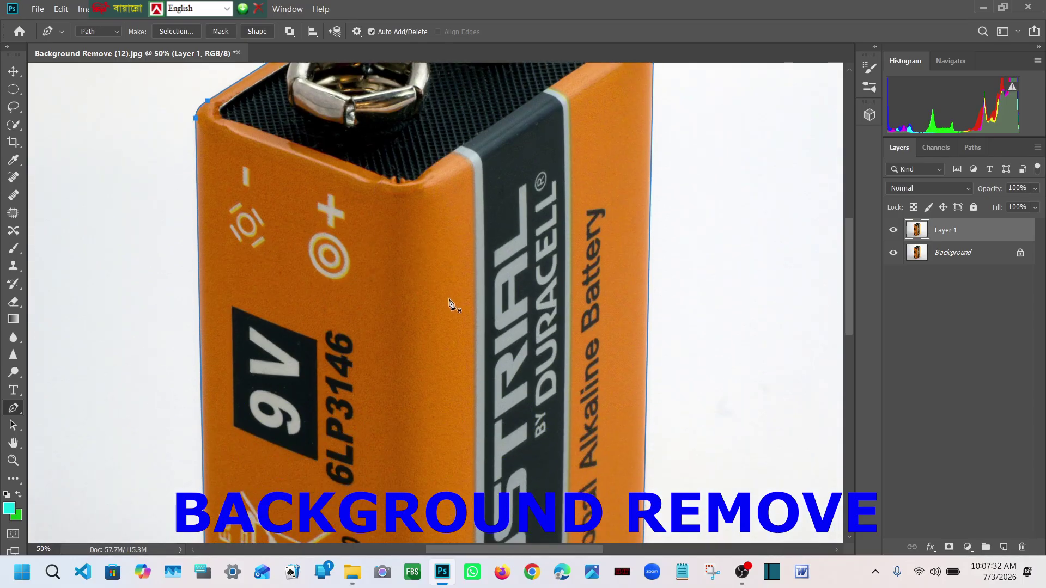
scroll(451, 304, "down", 5)
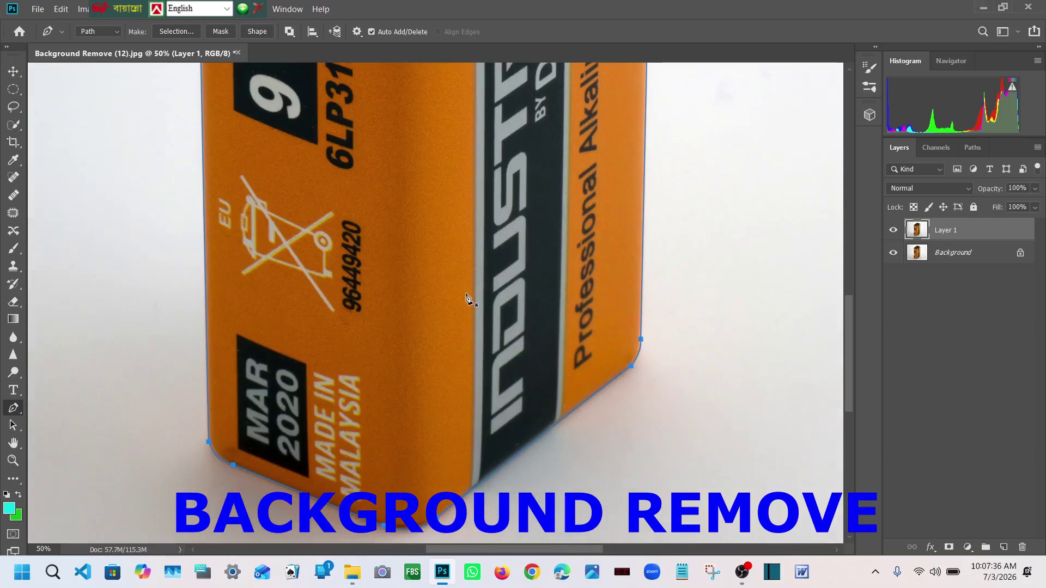
scroll(467, 299, "up", 5)
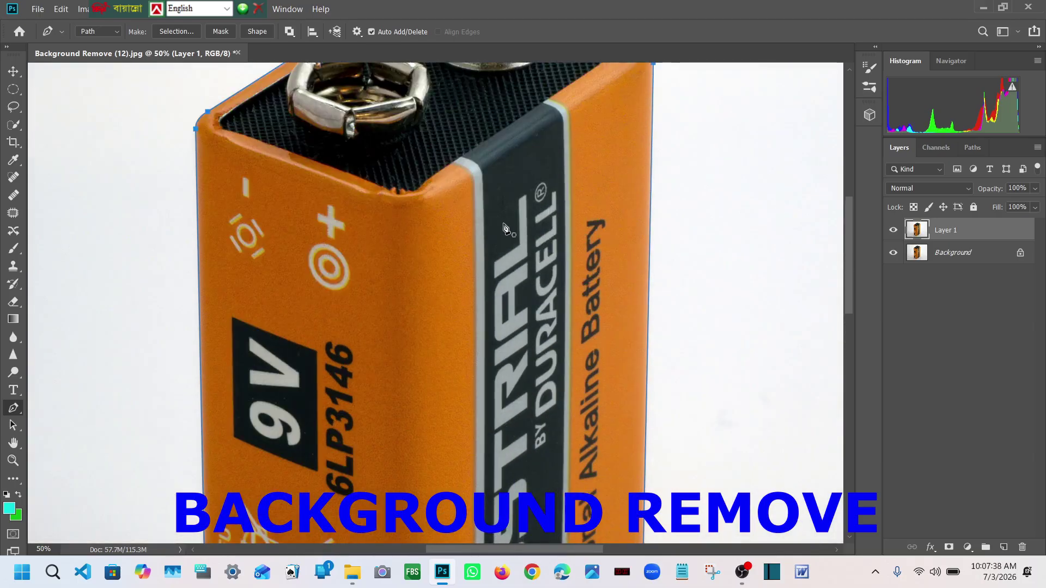
scroll(510, 227, "up", 2)
scroll(496, 256, "down", 4)
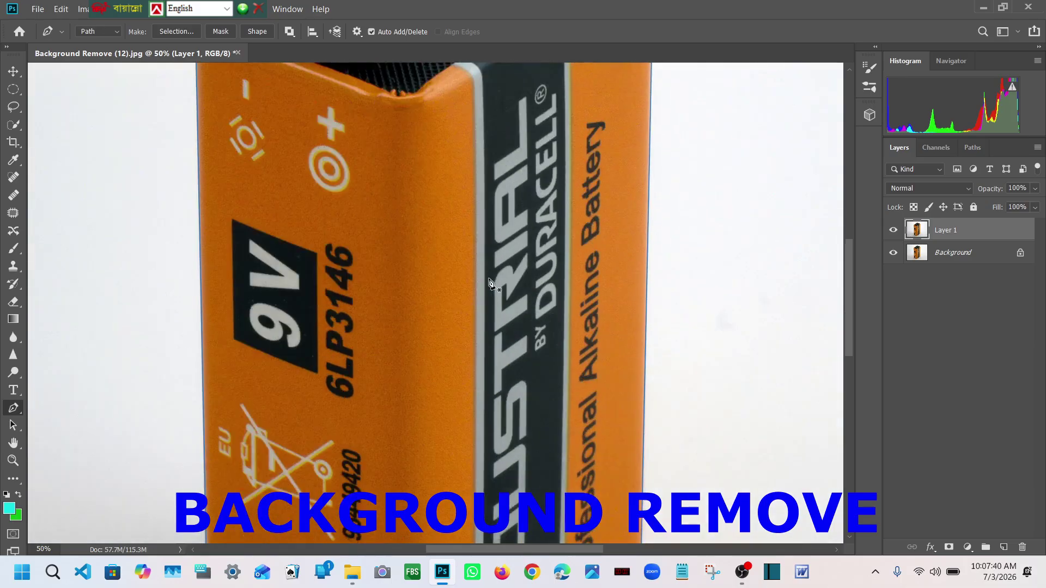
scroll(489, 276, "down", 2)
scroll(479, 294, "down", 2)
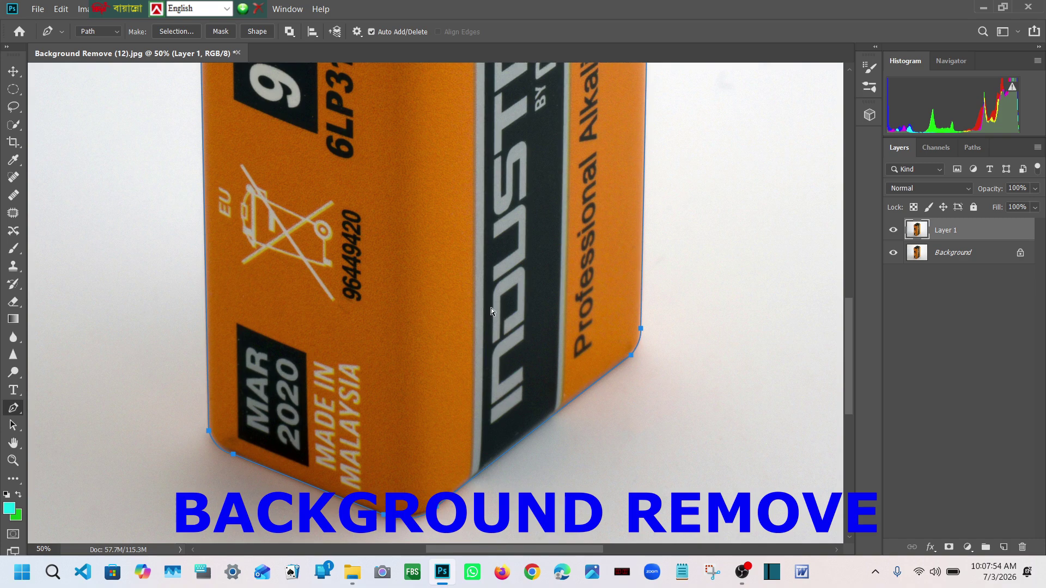
Convert the closed path into a selection and copy the selected battery from Layer 1 to a new layer
key("ctrl+Return")
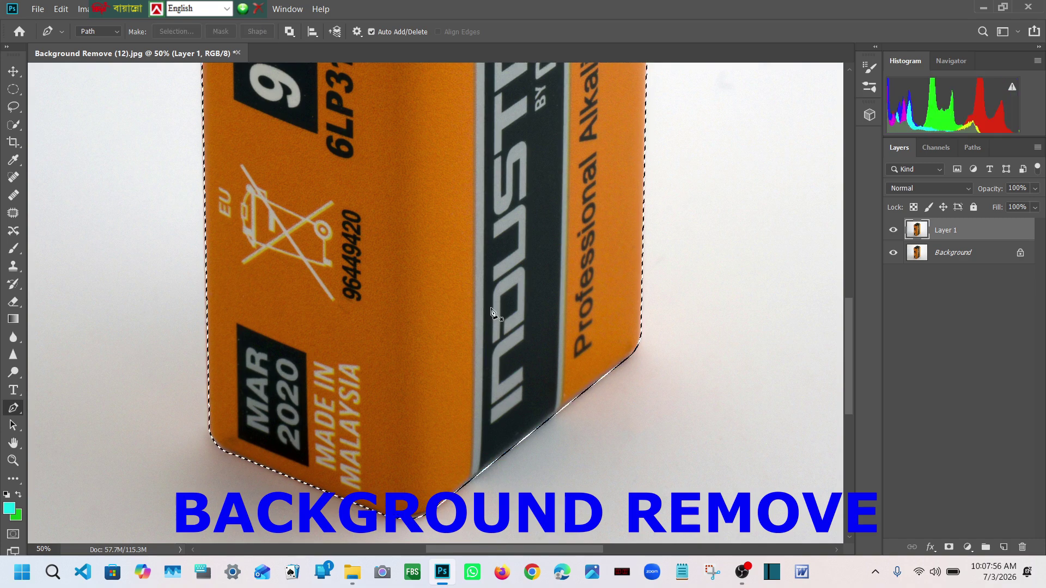
scroll(492, 311, "up", 10)
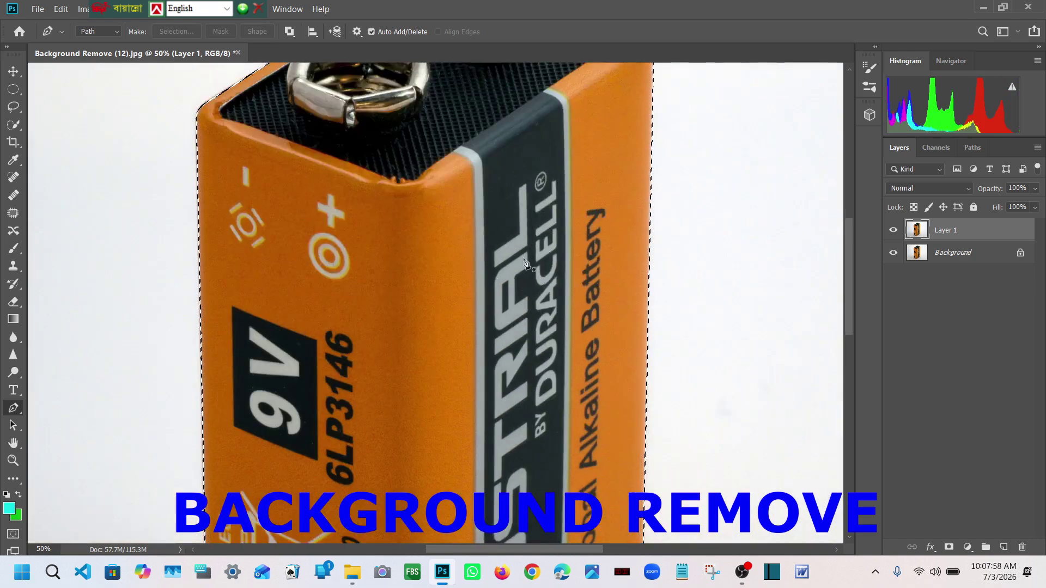
scroll(618, 294, "down", 2)
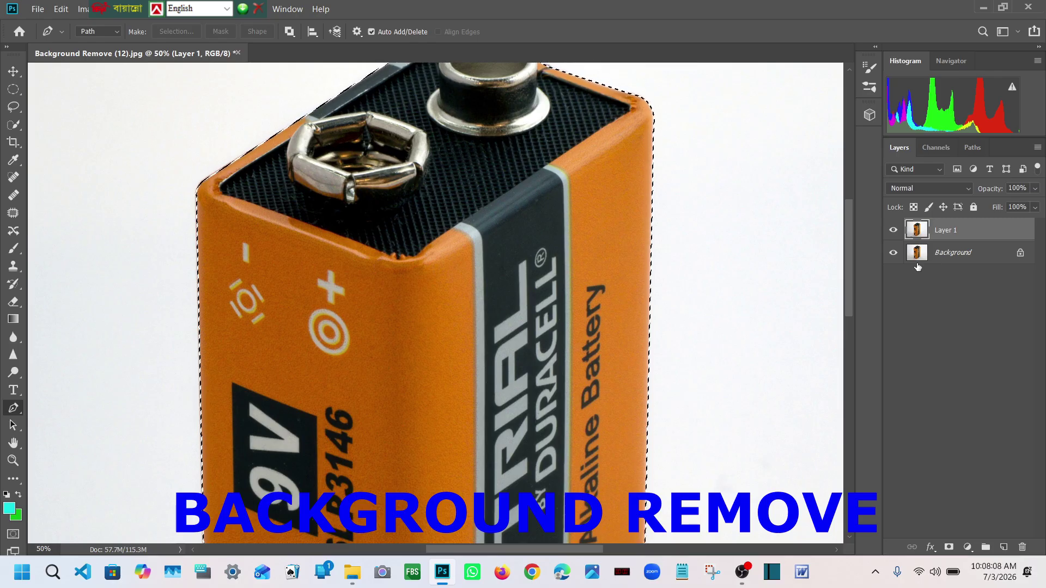
key("ctrl+j")
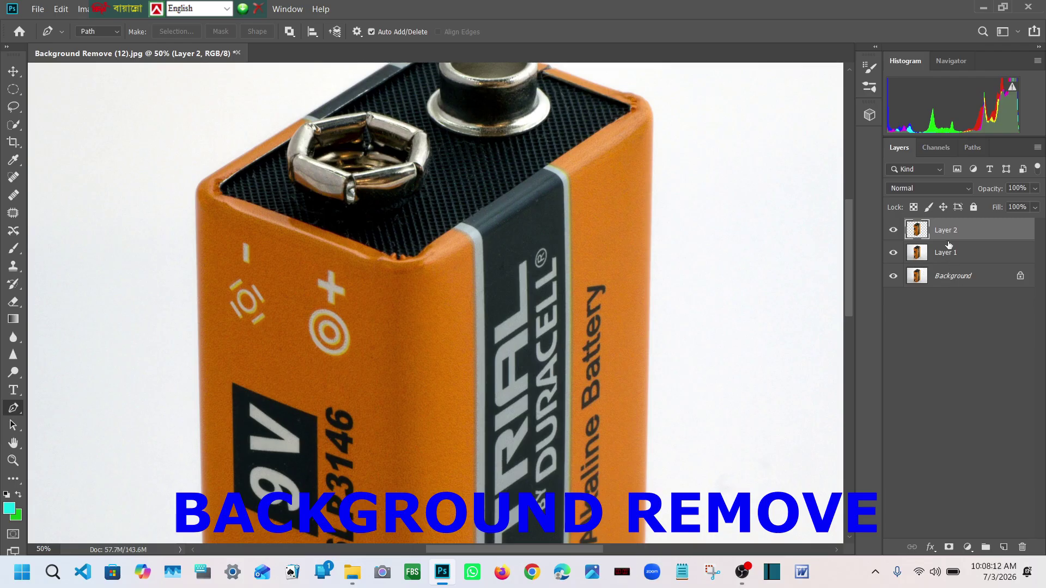
scroll(605, 325, "down", 4)
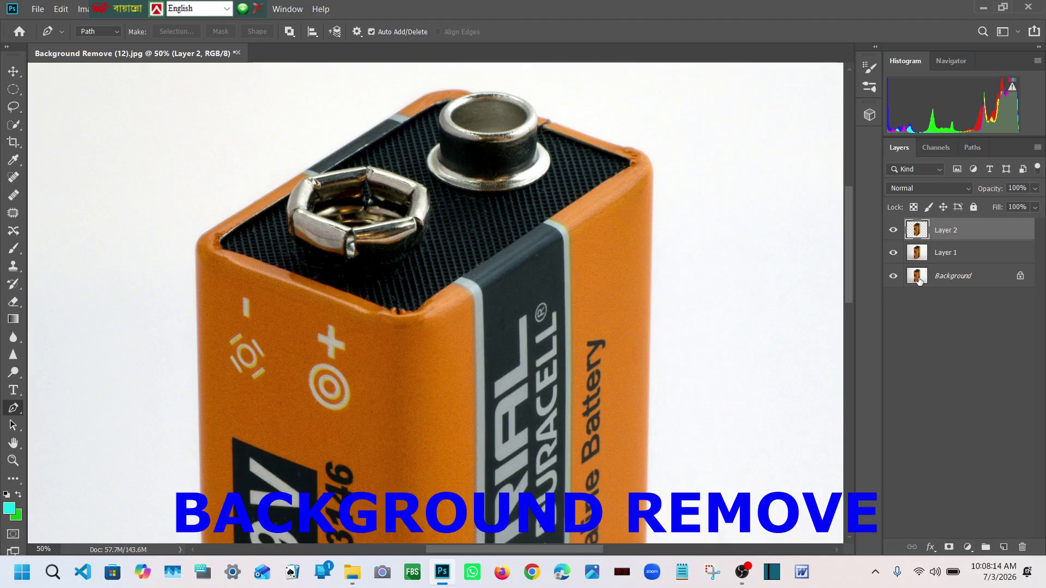
Add a new layer above Layer 2 and set the foreground color to purple (c213e7)
scroll(621, 326, "down", 5)
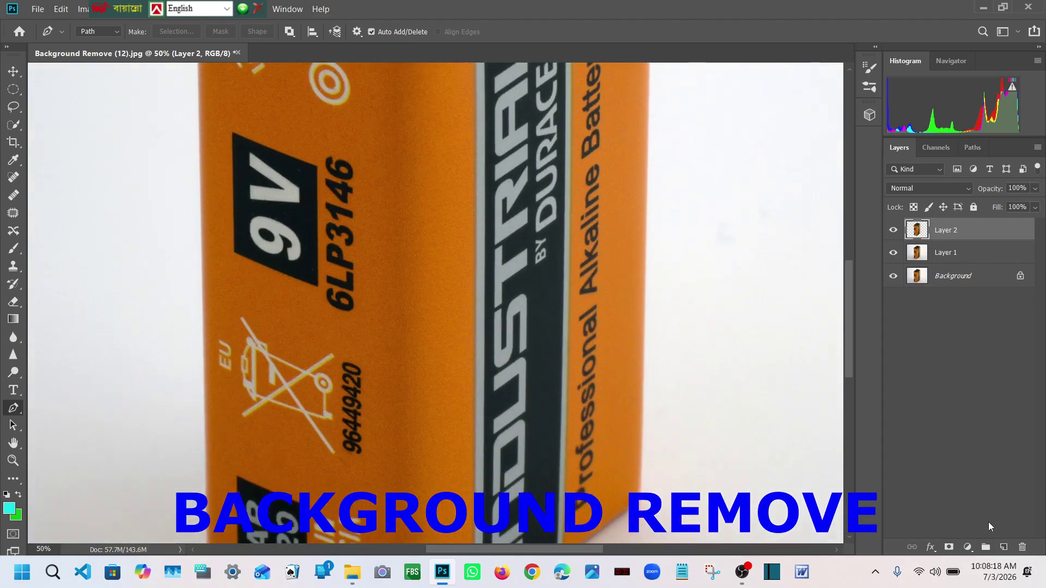
left_click(1003, 547)
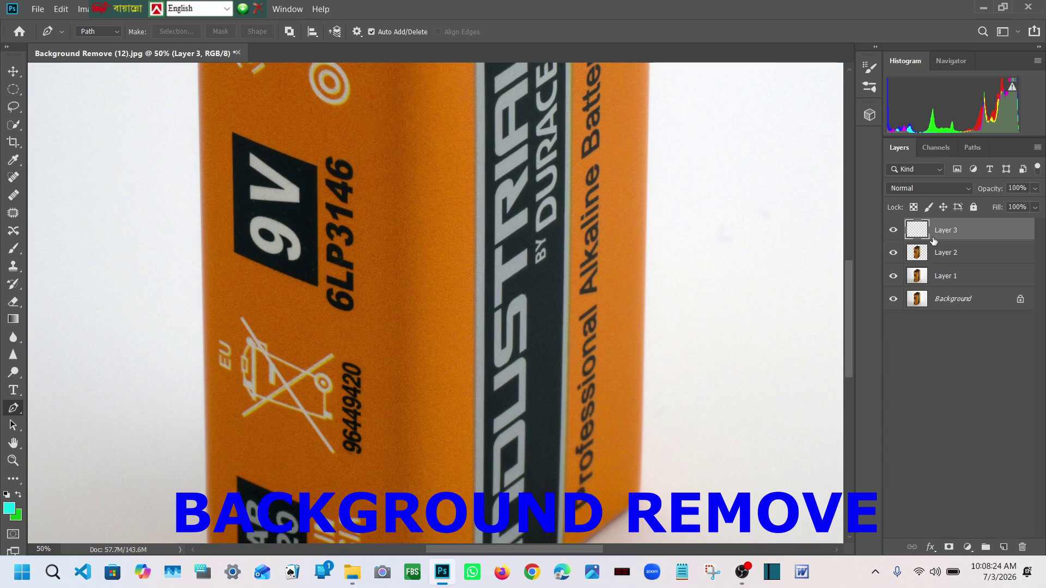
left_click(9, 511)
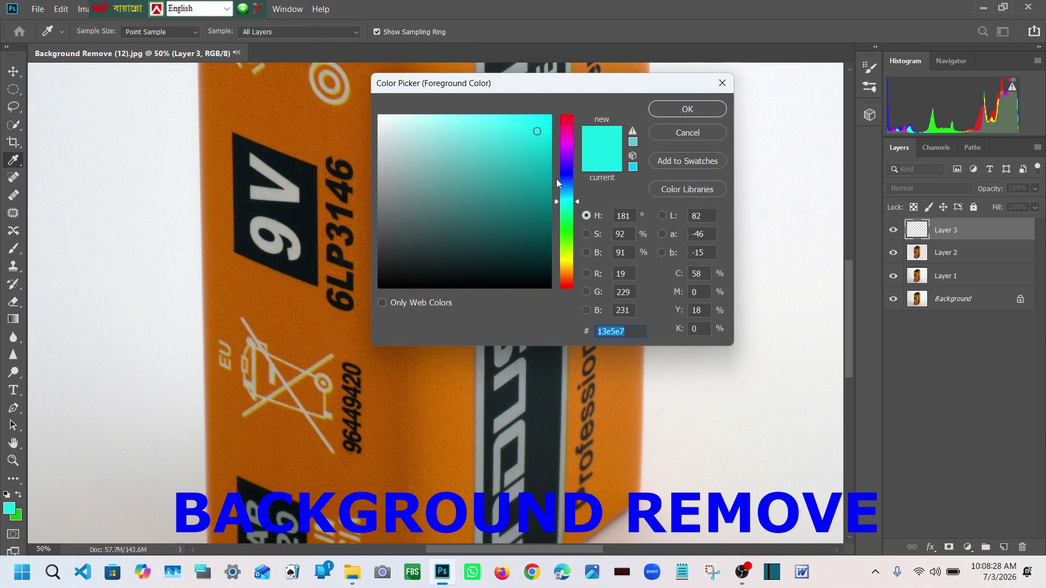
left_click(565, 149)
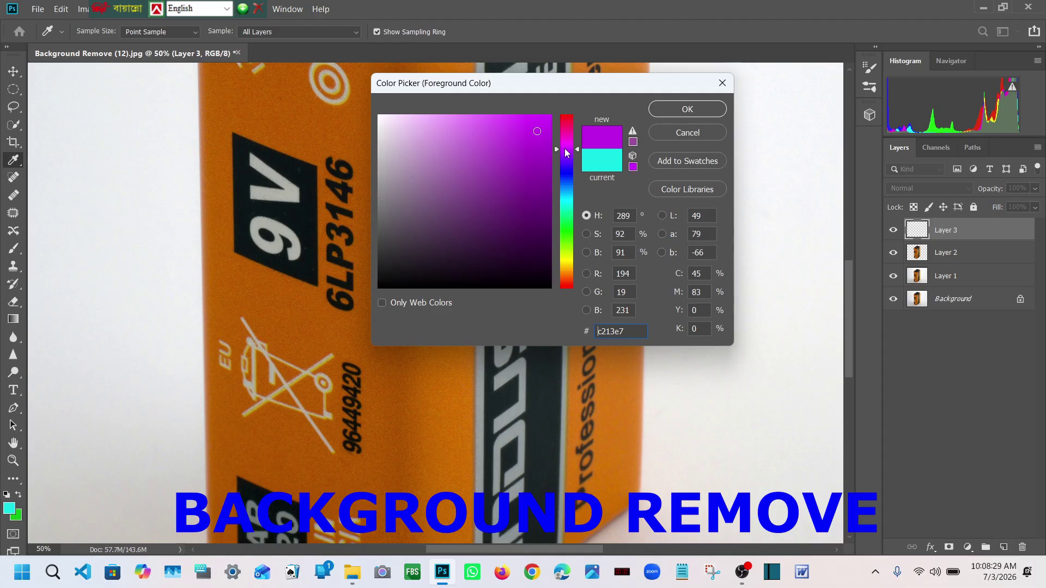
left_click(686, 110)
key("p")
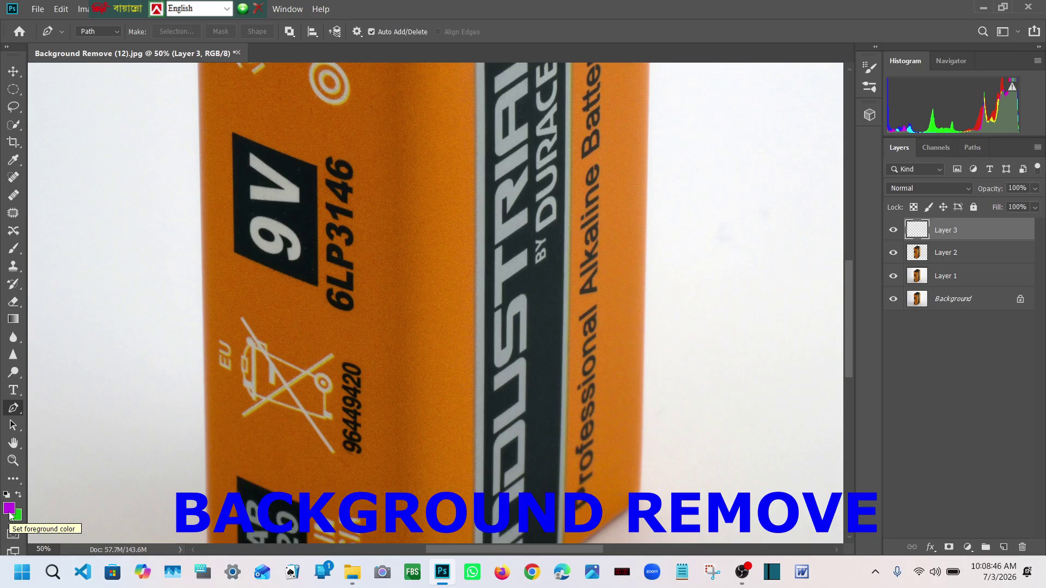
Fill the new empty top layer with the purple foreground color
scroll(579, 283, "up", 5)
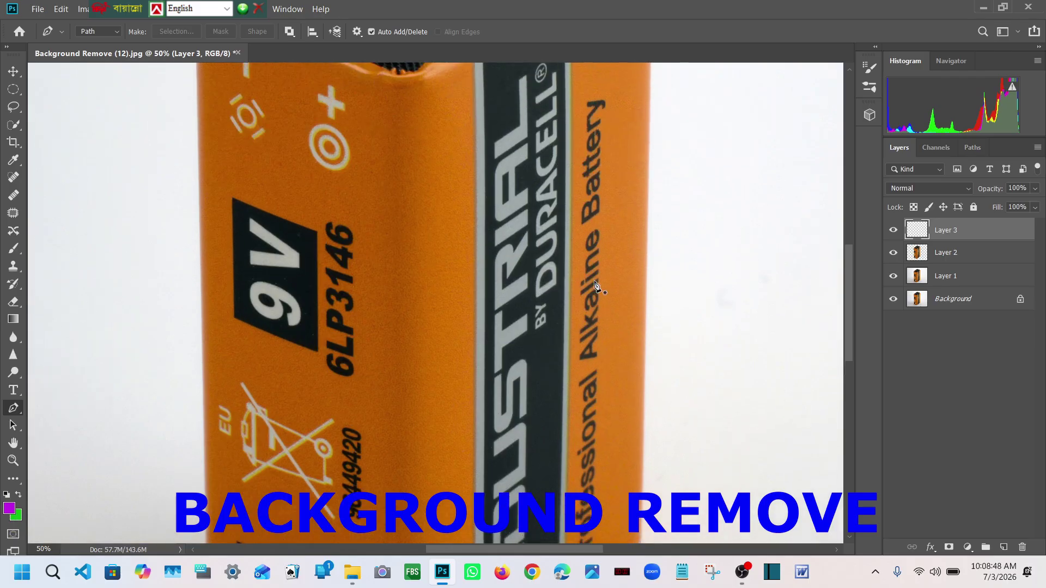
scroll(594, 287, "up", 3)
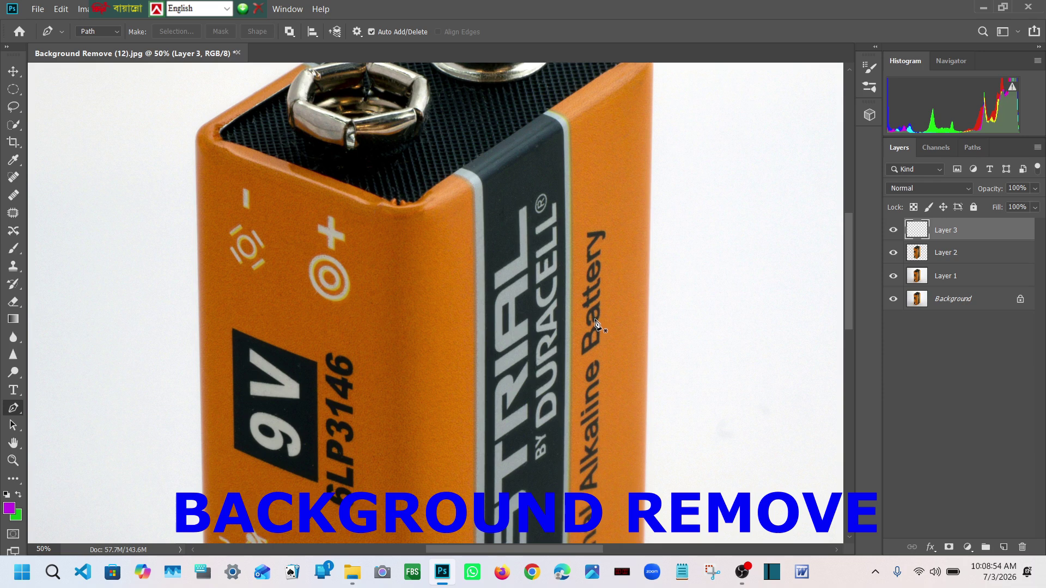
scroll(598, 326, "up", 2)
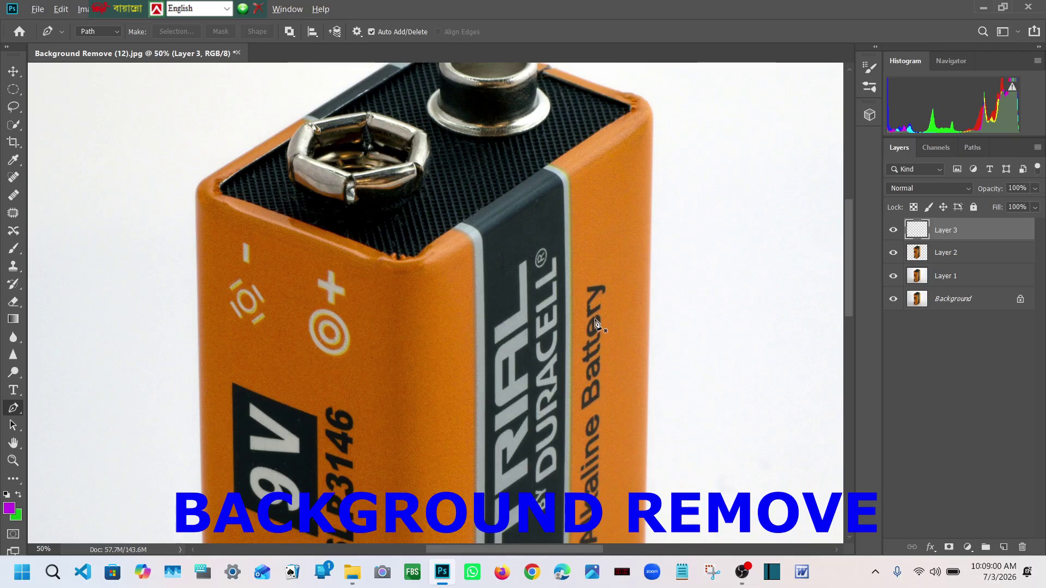
key("alt+BackSpace")
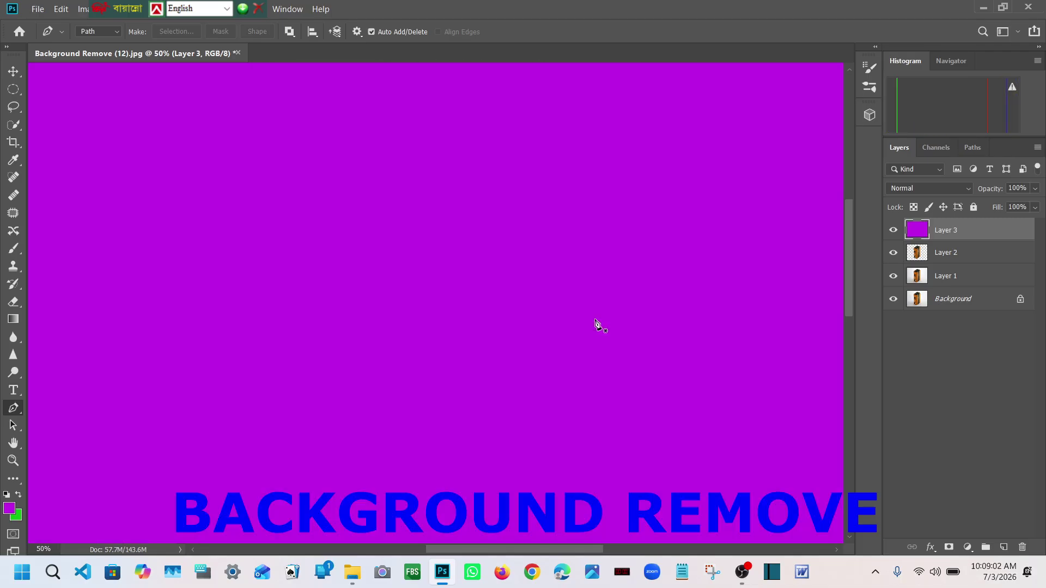
scroll(509, 292, "up", 3)
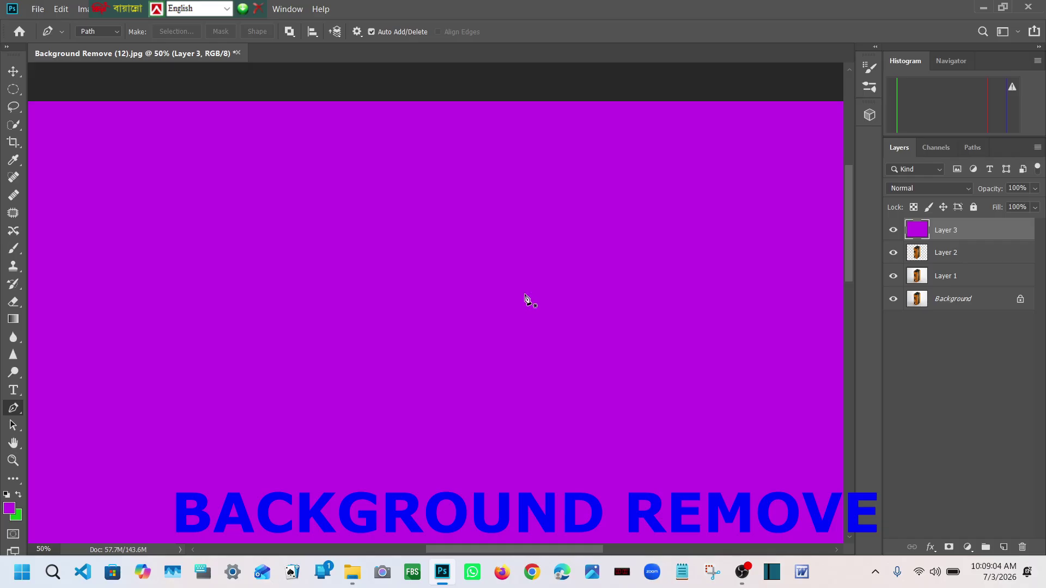
scroll(529, 301, "down", 5)
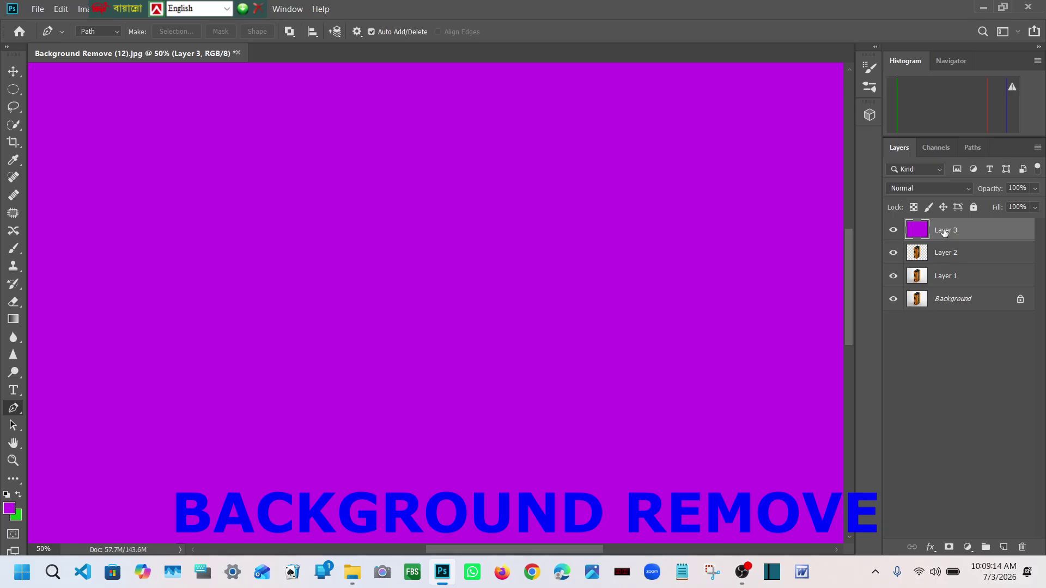
Move the purple layer beneath the battery cutout on Layer 2 and merge Layer 2 down into it
left_click_drag(943, 231, 944, 263)
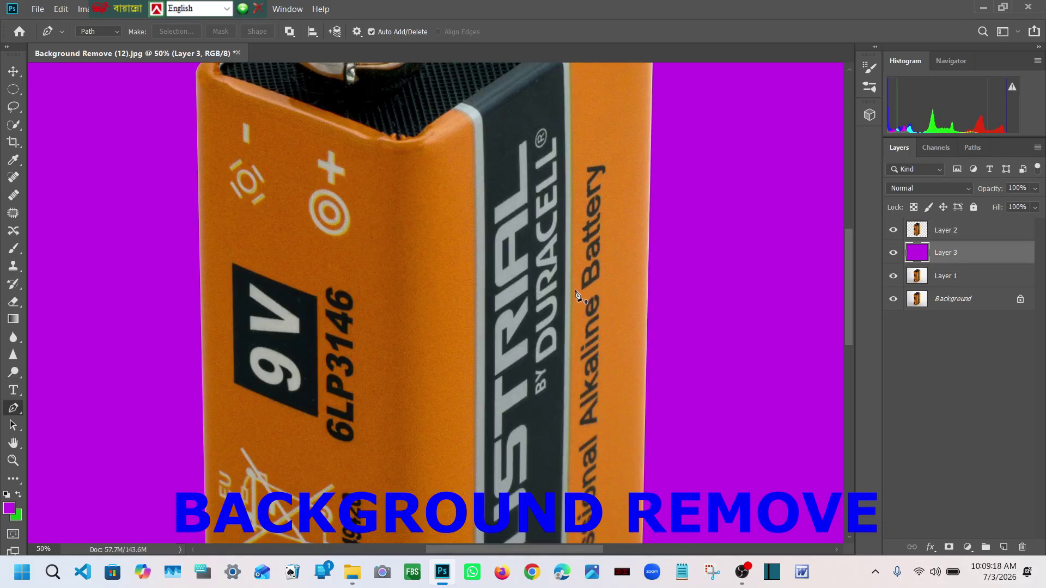
key("ctrl+minus")
key("ctrl+minus")
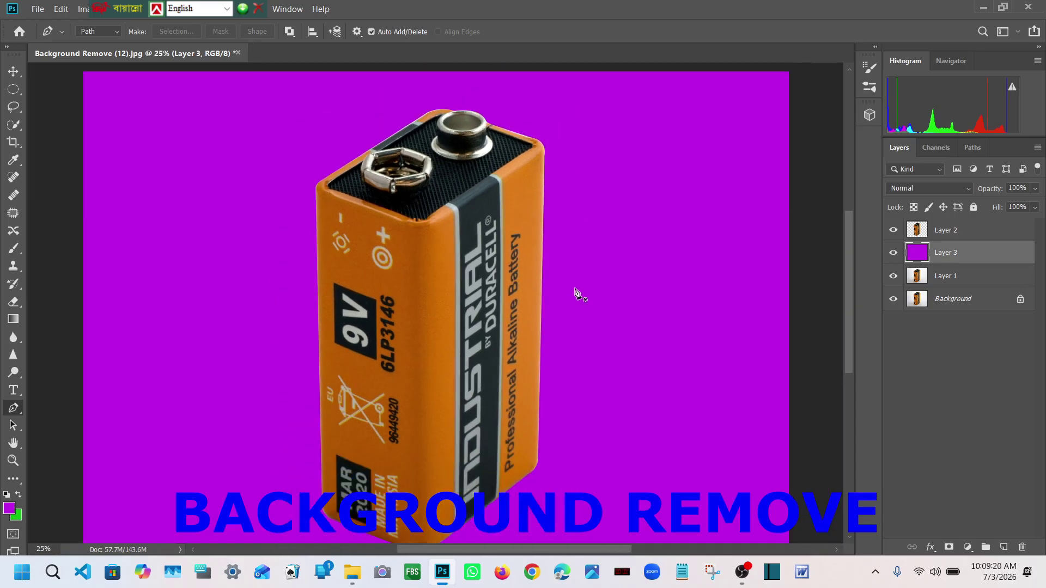
key("ctrl+minus")
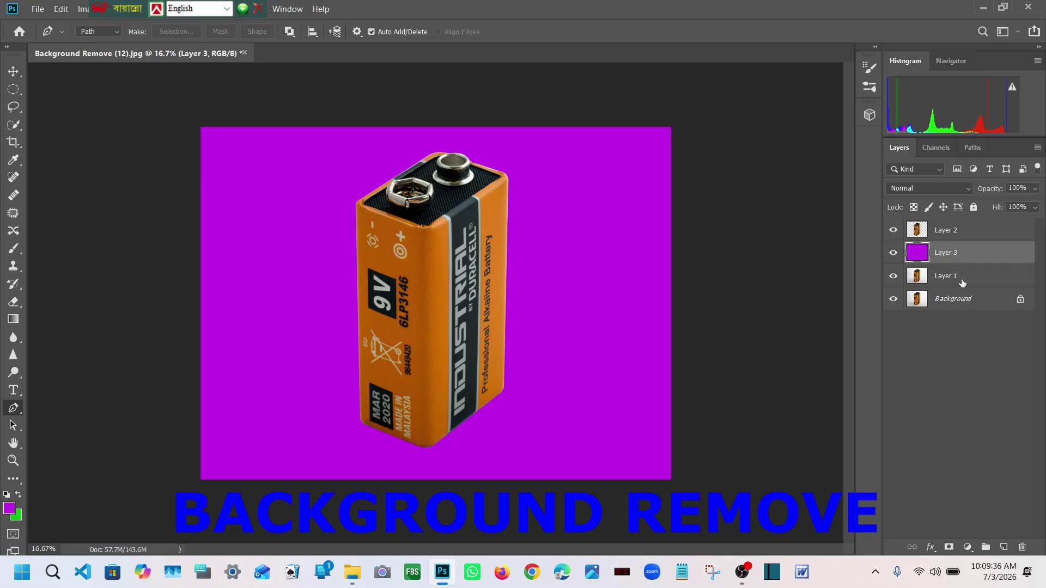
right_click(950, 232)
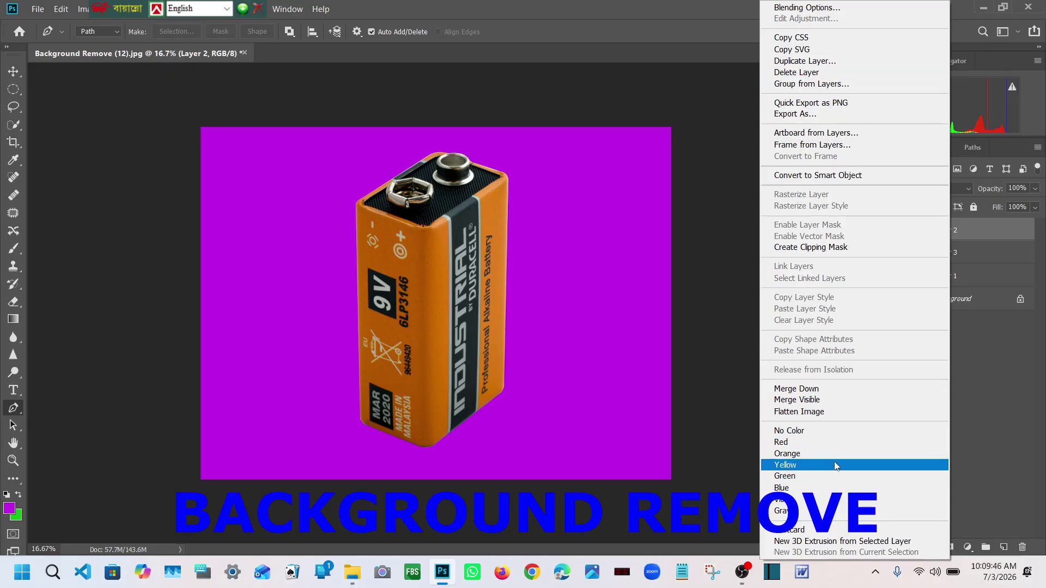
left_click(803, 391)
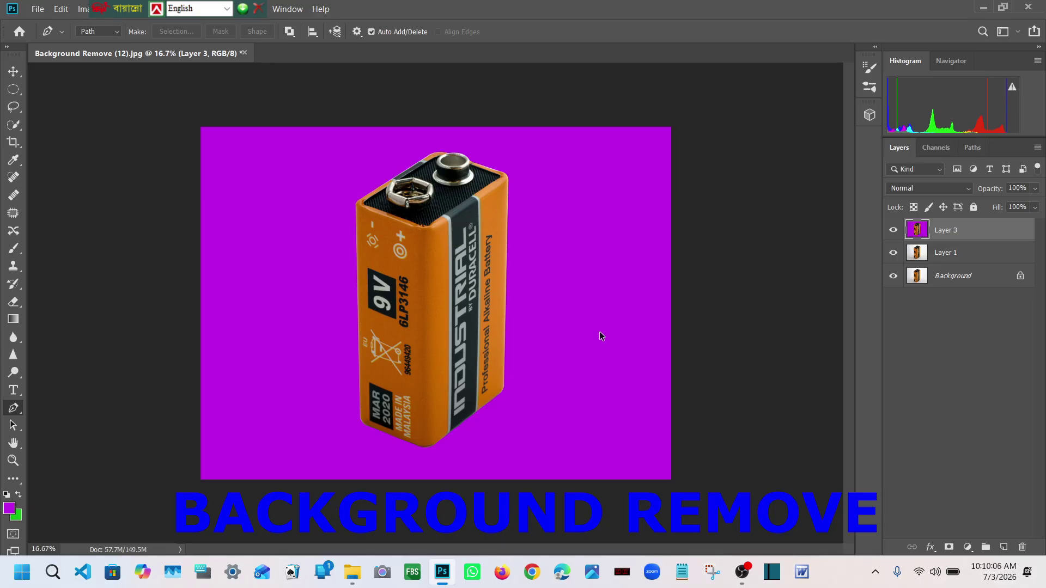
Set the canvas width to 144 inches, anchored at the center
key("ctrl+alt+c")
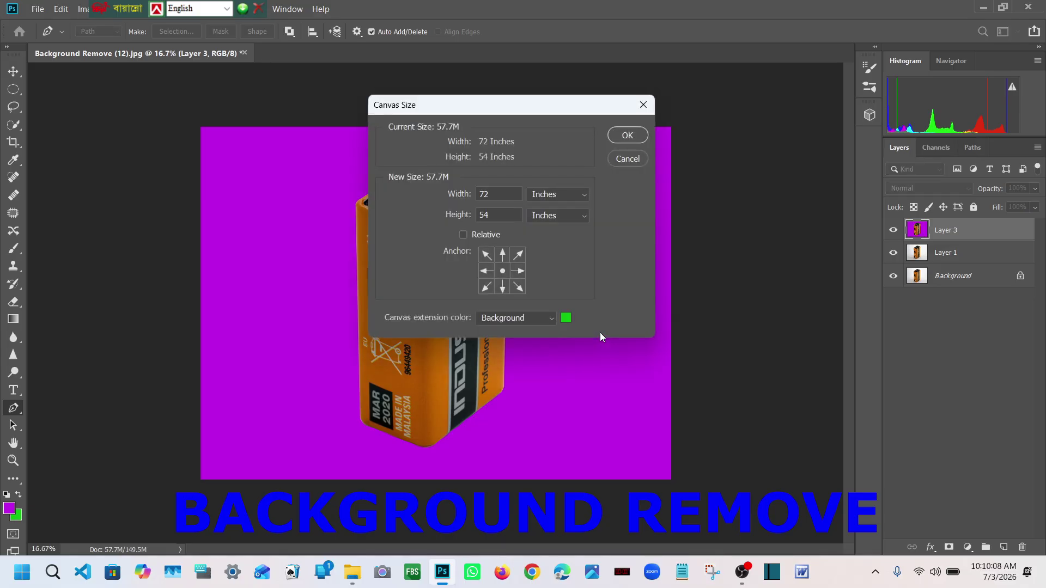
left_click(500, 194)
double_click(500, 194)
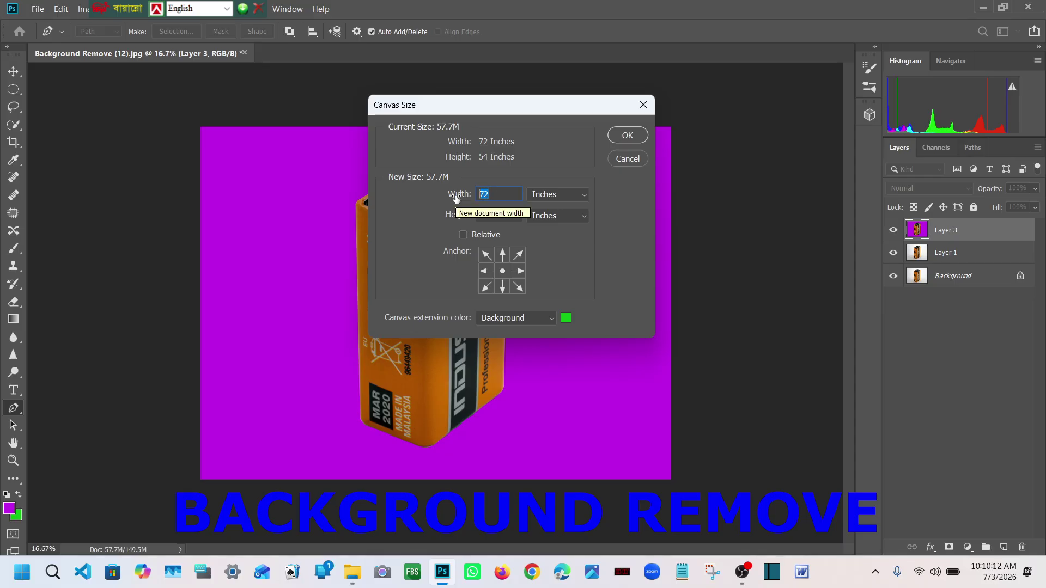
type("144")
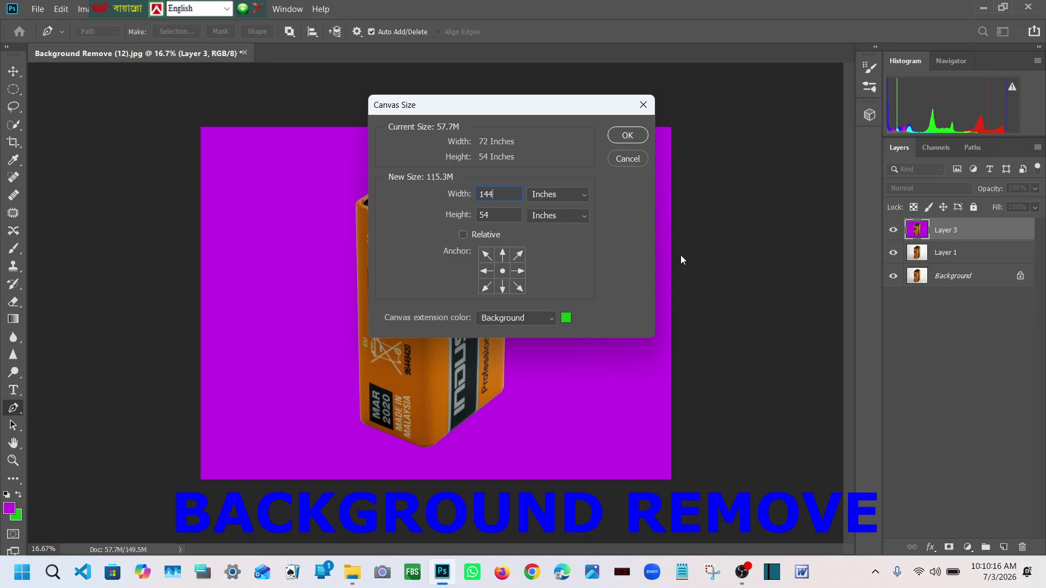
left_click(628, 136)
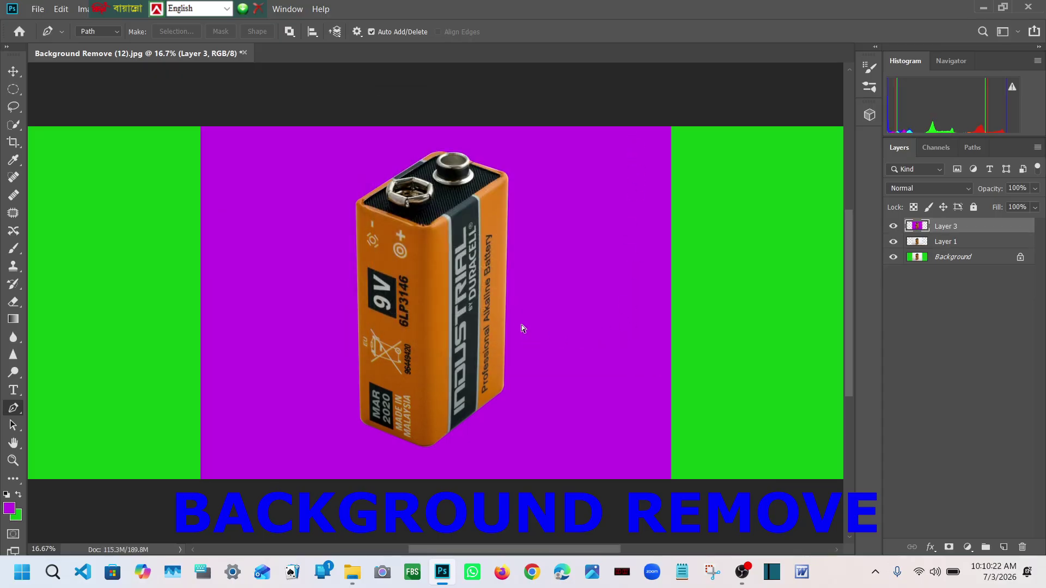
Move the merged purple battery image on Layer 3 to fill the right half of the widened canvas
key("ctrl+minus")
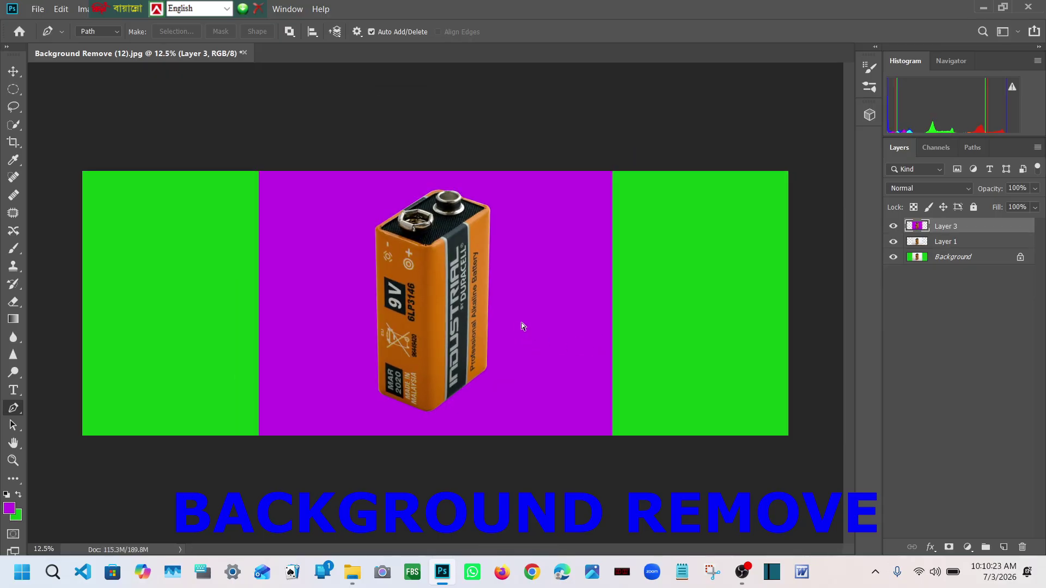
left_click(10, 76)
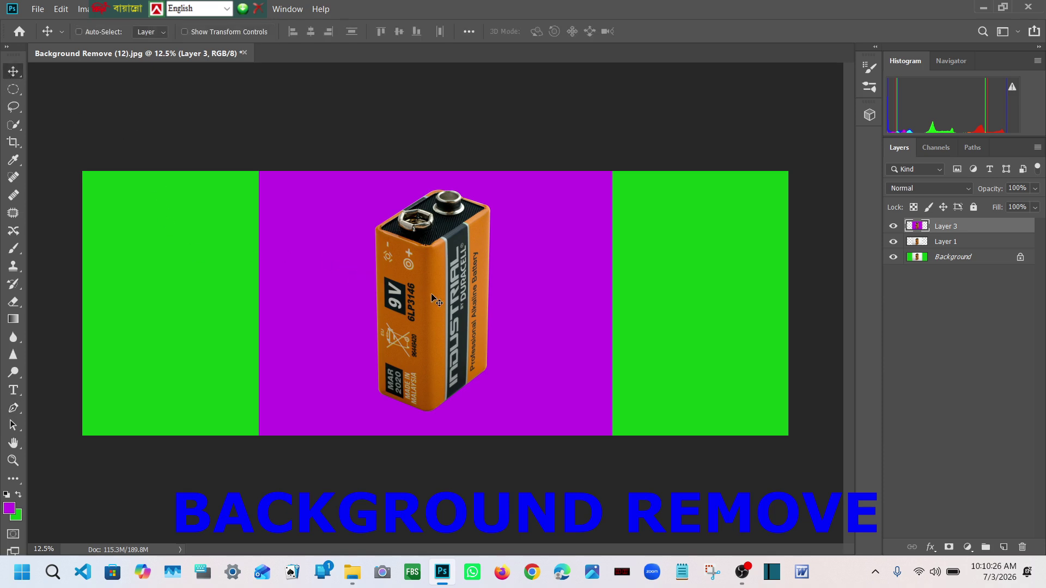
left_click_drag(432, 299, 604, 298)
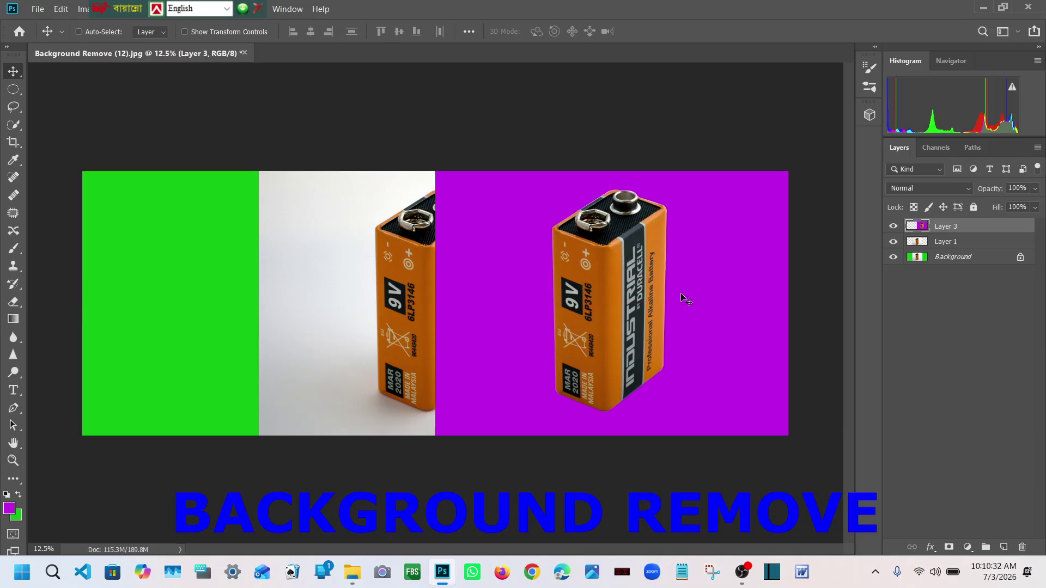
Unlock the Background layer and move the original battery photo on Layer 1 to the left half of the canvas
left_click(954, 246)
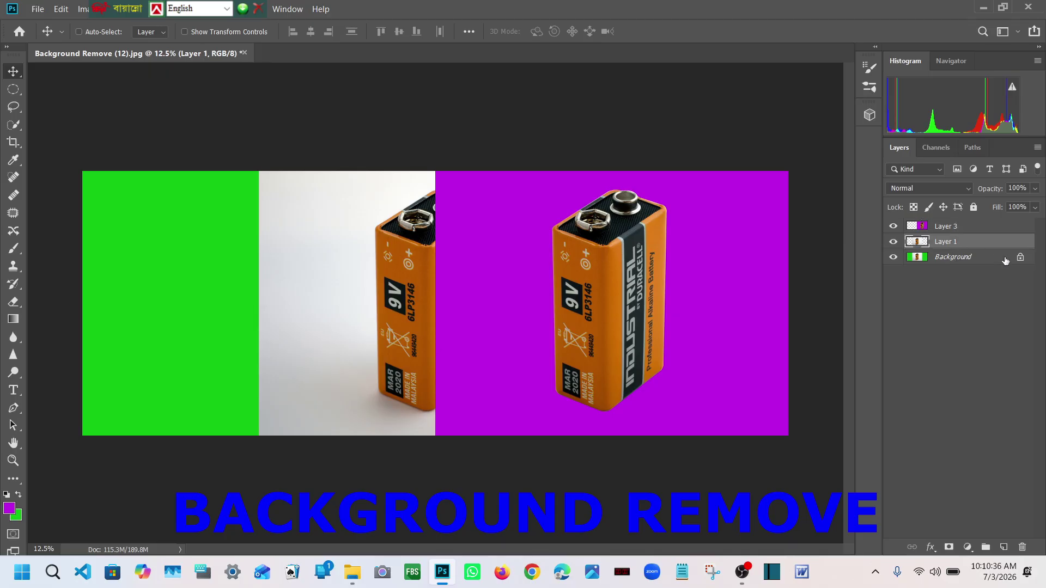
left_click(1020, 257)
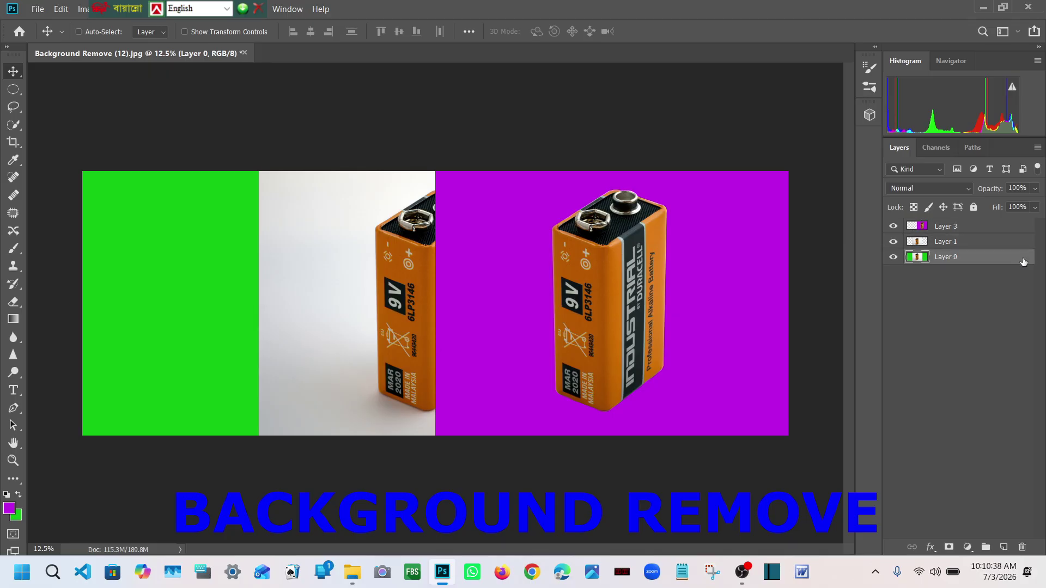
left_click(971, 247)
left_click(967, 259)
left_click(963, 246)
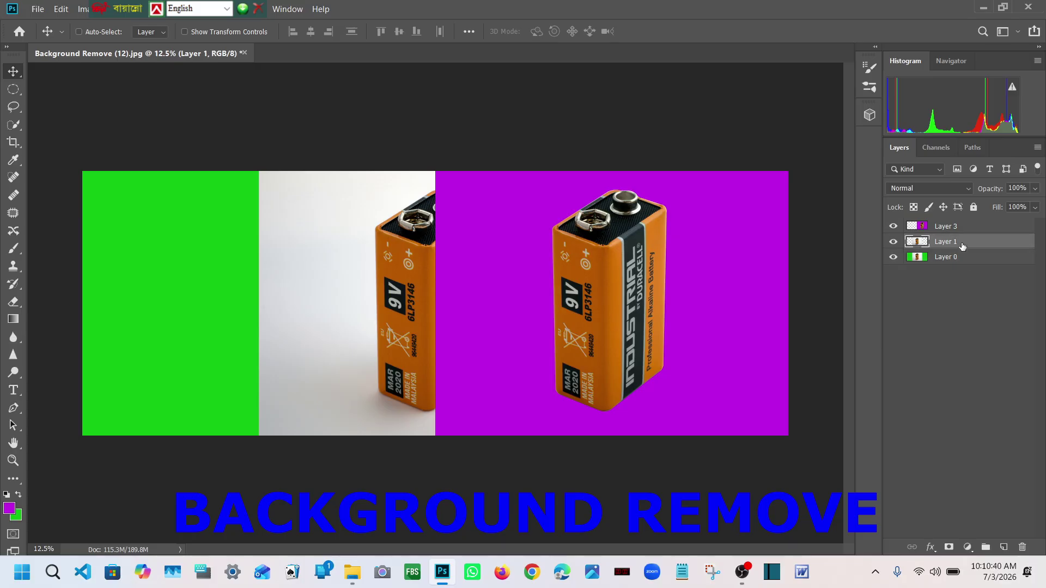
left_click_drag(385, 331, 234, 326)
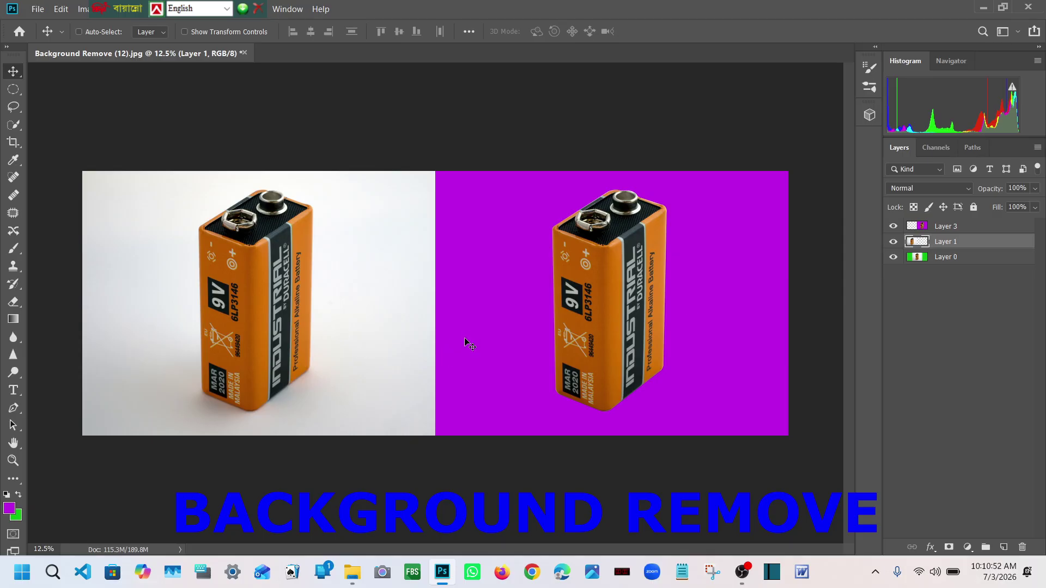
Set up a Save As to the Desktop folder with JPEG as the file type
key("ctrl")
key("ctrl+shift+s")
scroll(34, 183, "up", 5)
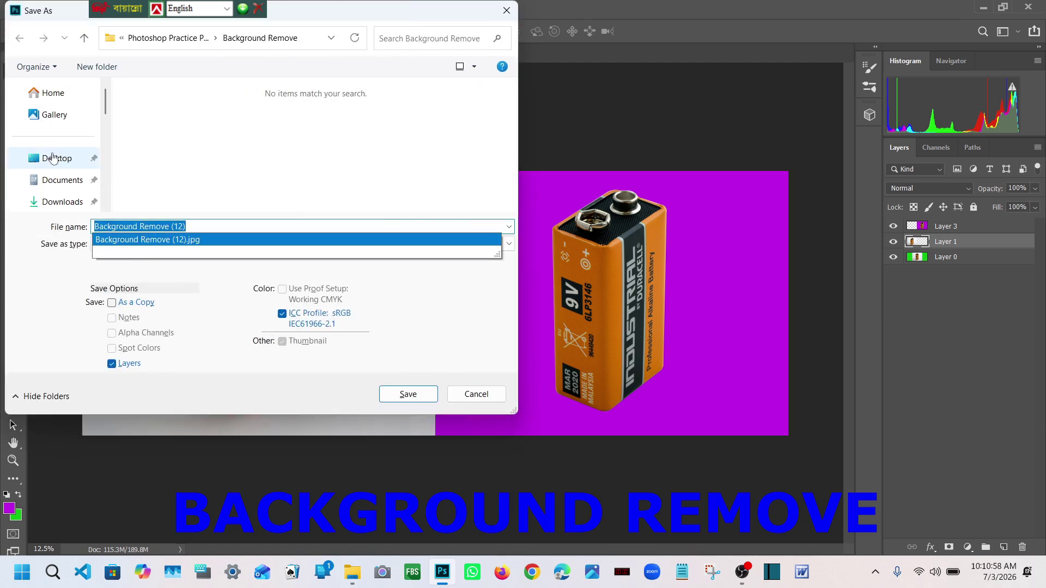
left_click(57, 158)
left_click(210, 268)
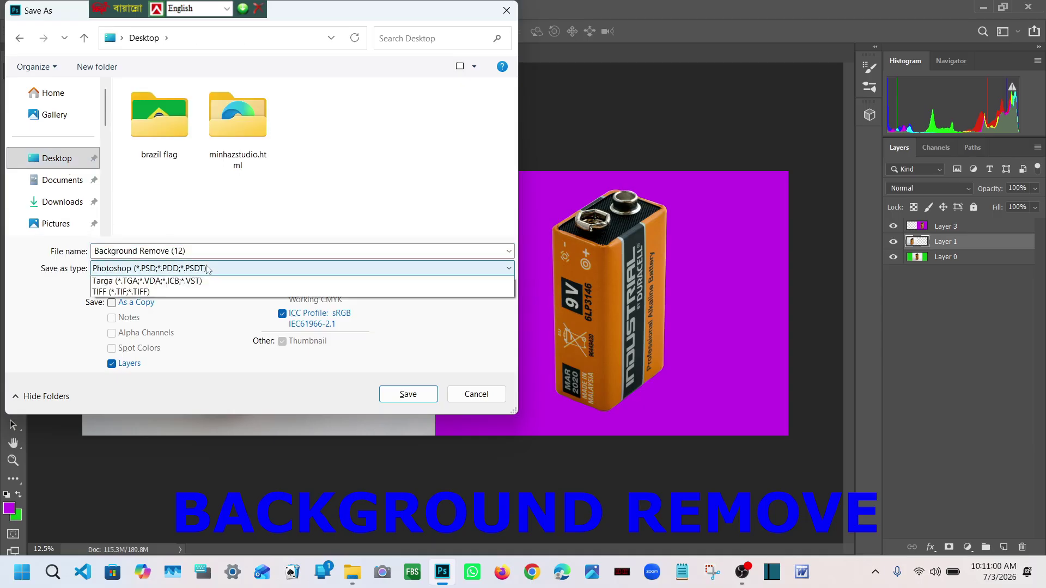
left_click(194, 376)
Name the file Background Remove 46546 and save it as a Progressive JPEG at quality 12
left_click(190, 252)
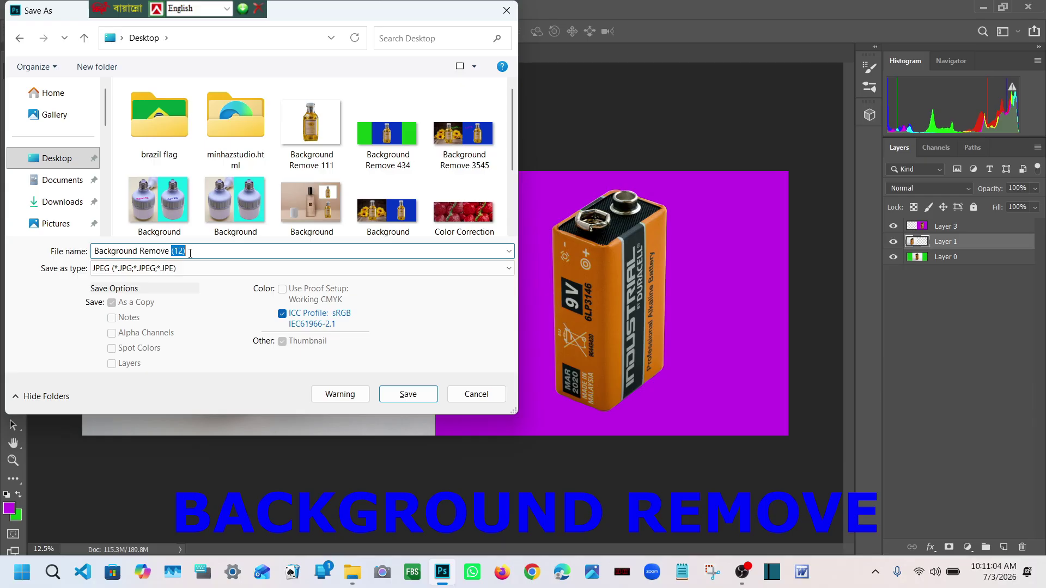
double_click(190, 252)
type("46546")
key("Return")
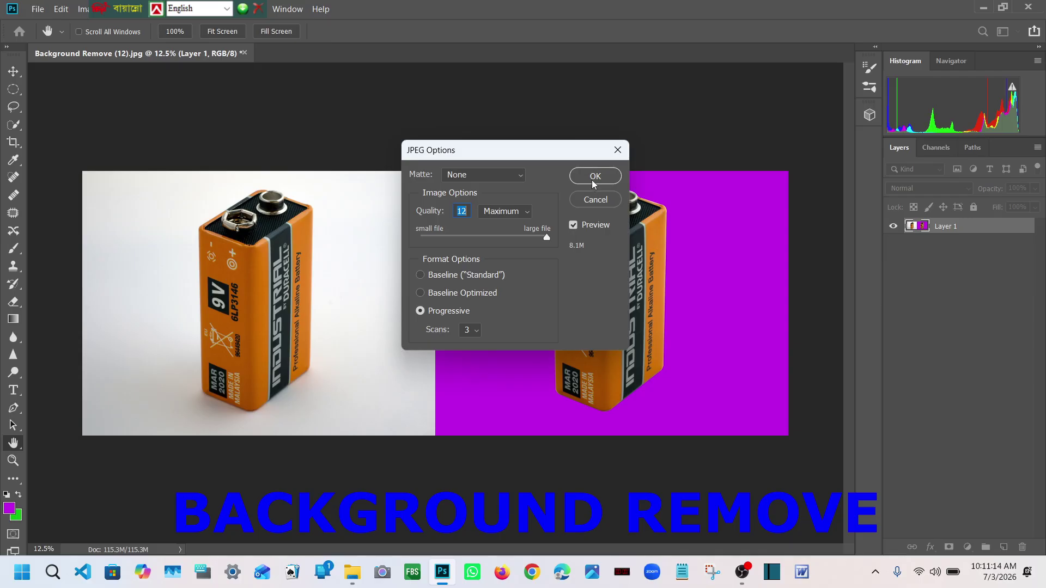
left_click(594, 177)
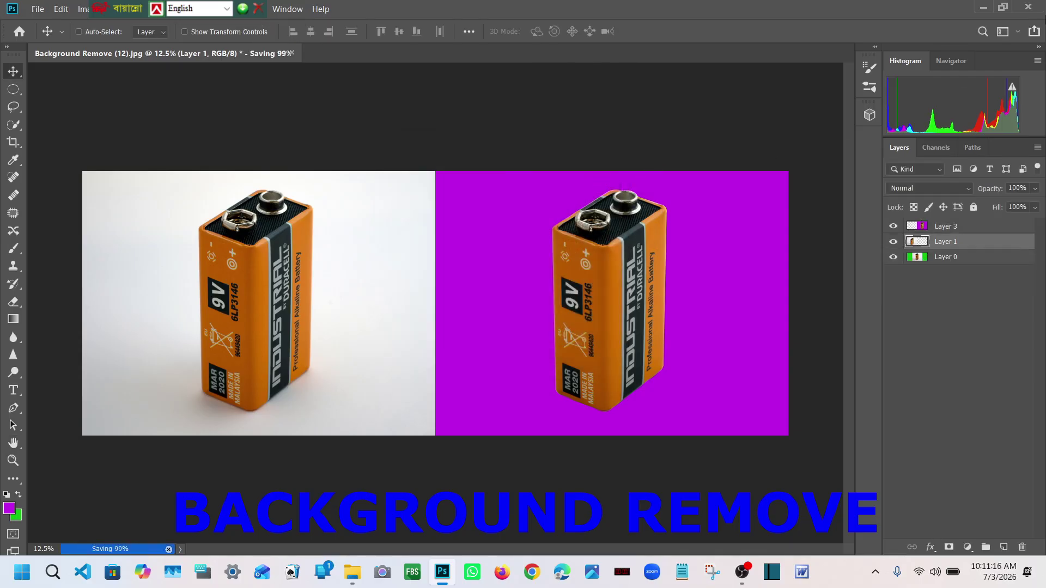
Minimize Photoshop and the File Explorer window, and move the saved image's desktop icon to the empty middle area of the desktop
left_click(984, 8)
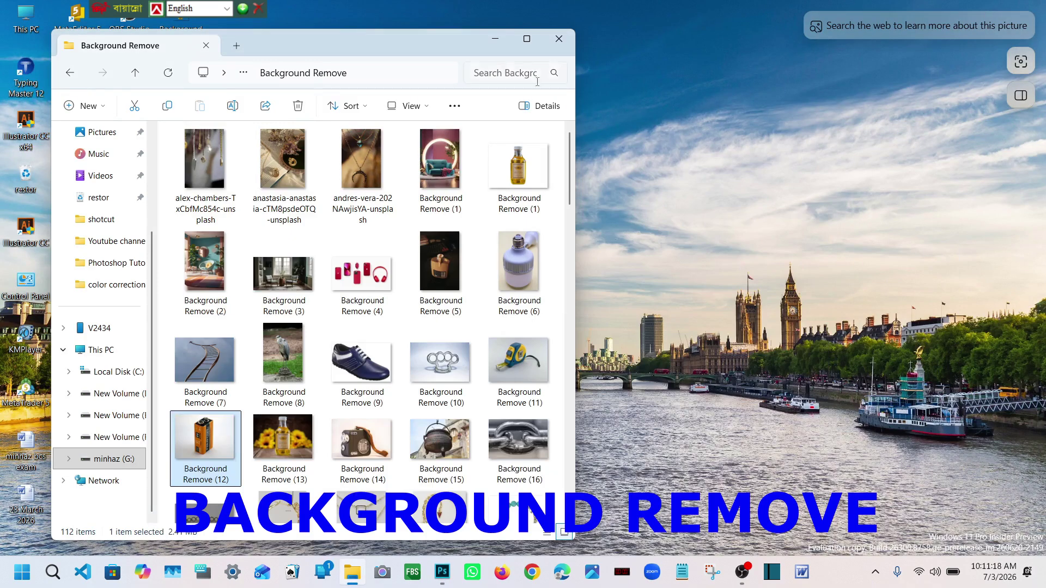
left_click(500, 43)
right_click(472, 70)
left_click(523, 122)
right_click(483, 82)
left_click(518, 139)
right_click(468, 80)
left_click(508, 136)
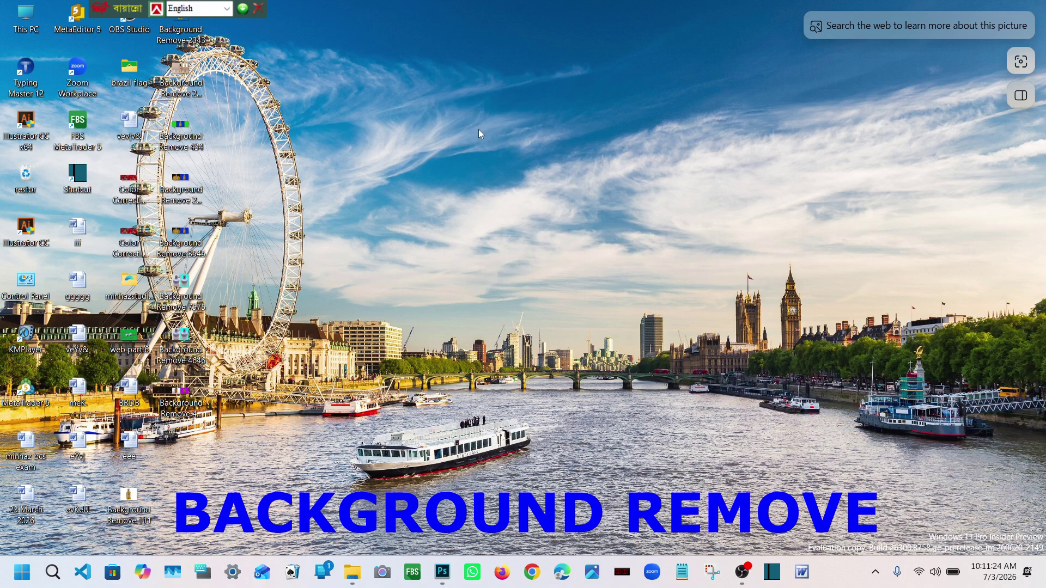
left_click_drag(181, 393, 504, 283)
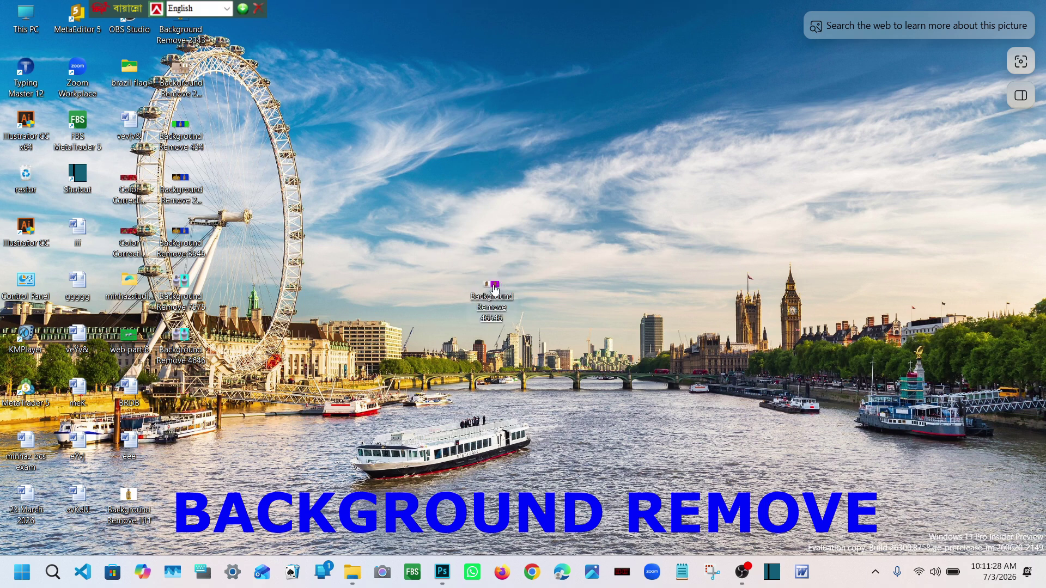
Open the saved Background Remove 46546 image from the desktop in the photo viewer and examine the original battery half up close
double_click(495, 289)
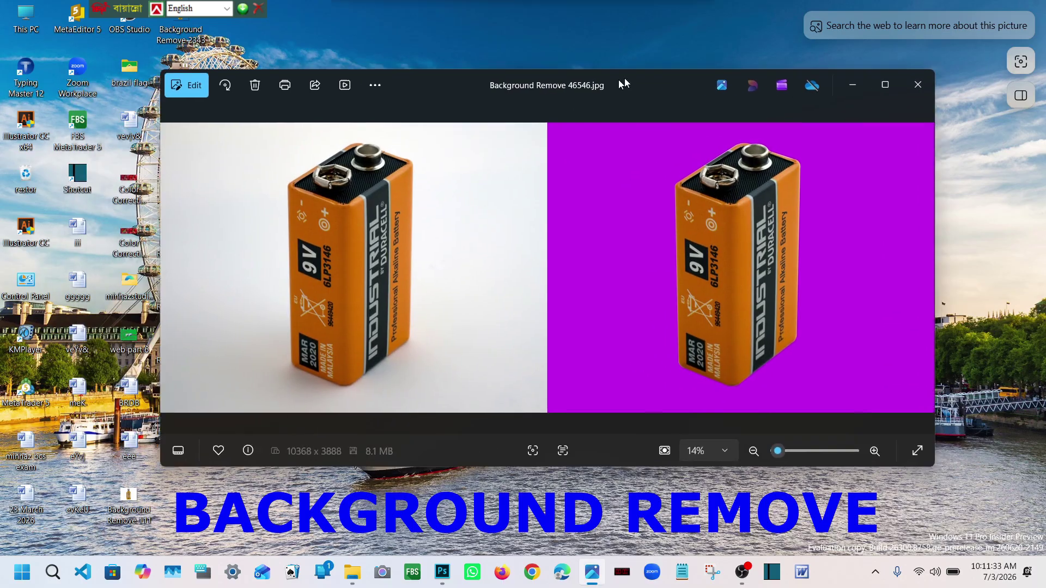
left_click_drag(619, 79, 639, 75)
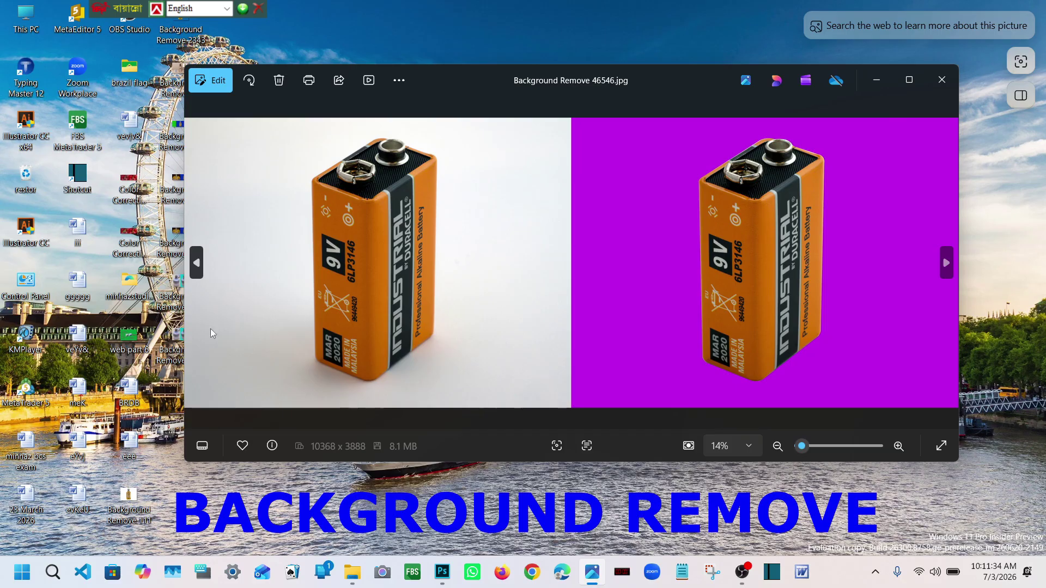
scroll(424, 239, "up", 5)
scroll(431, 239, "down", 5)
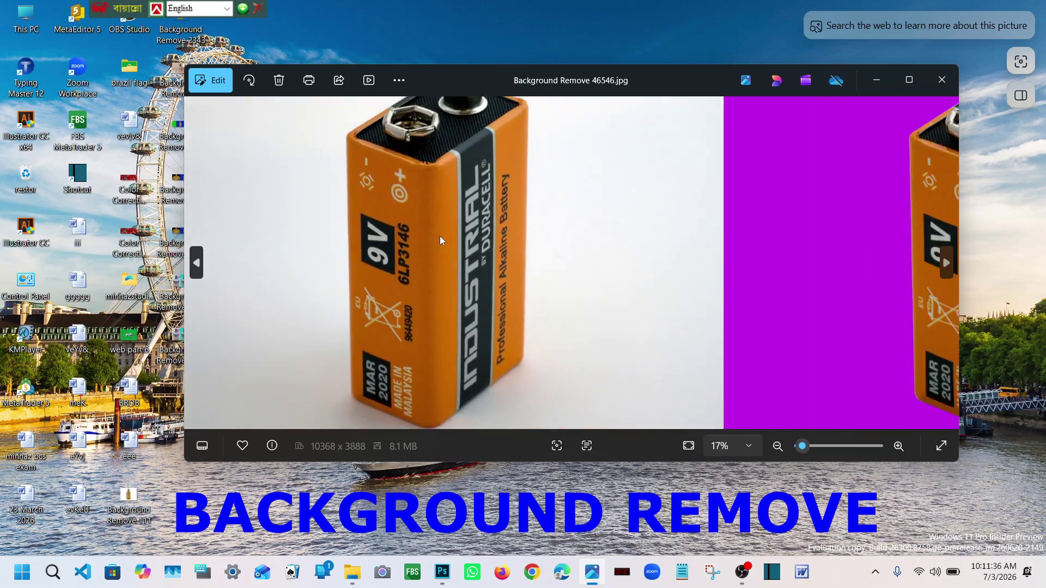
scroll(384, 230, "up", 2)
scroll(384, 231, "up", 2)
scroll(381, 229, "down", 3)
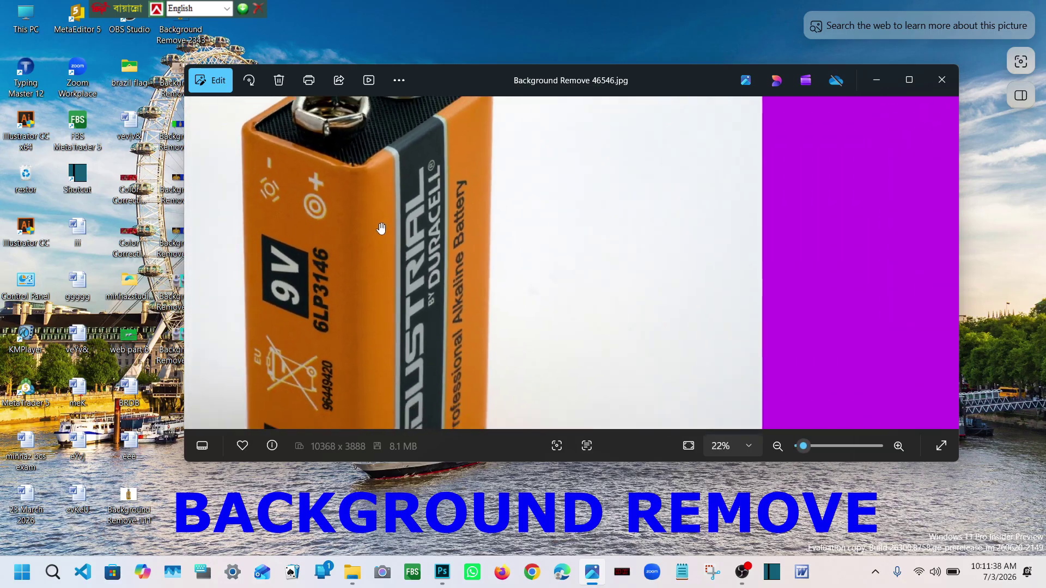
scroll(375, 232, "up", 1)
scroll(375, 229, "down", 2)
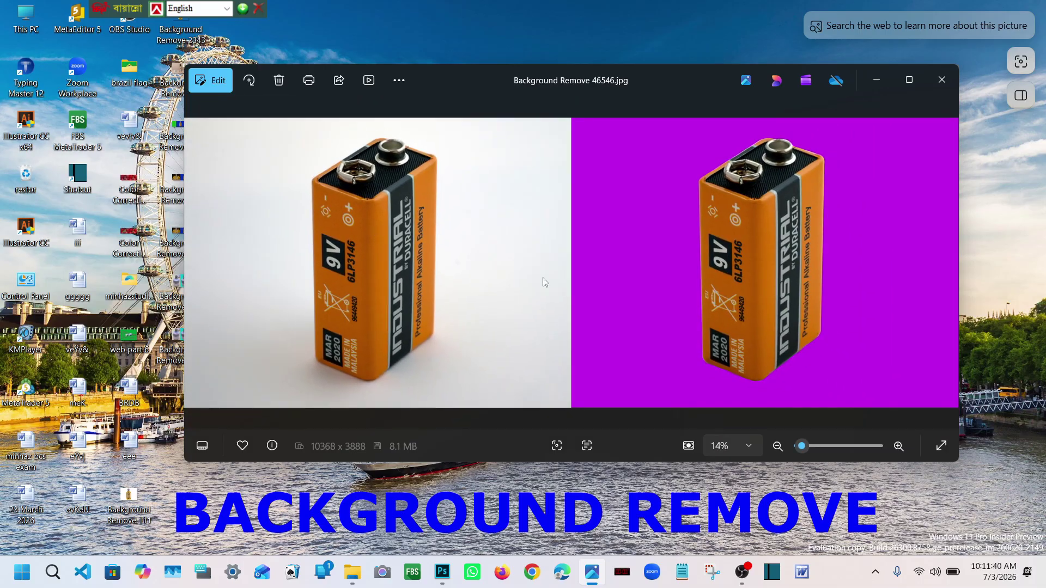
Examine the cutout battery's edges on the purple half up close, return to the full image and minimize the viewer
scroll(852, 247, "up", 5)
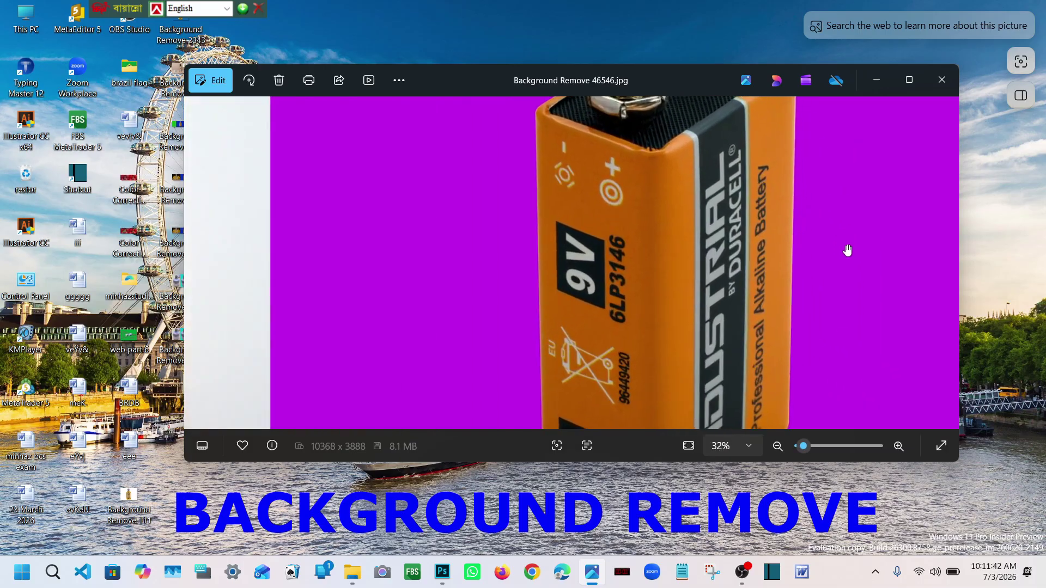
scroll(763, 286, "up", 2)
scroll(785, 276, "down", 4)
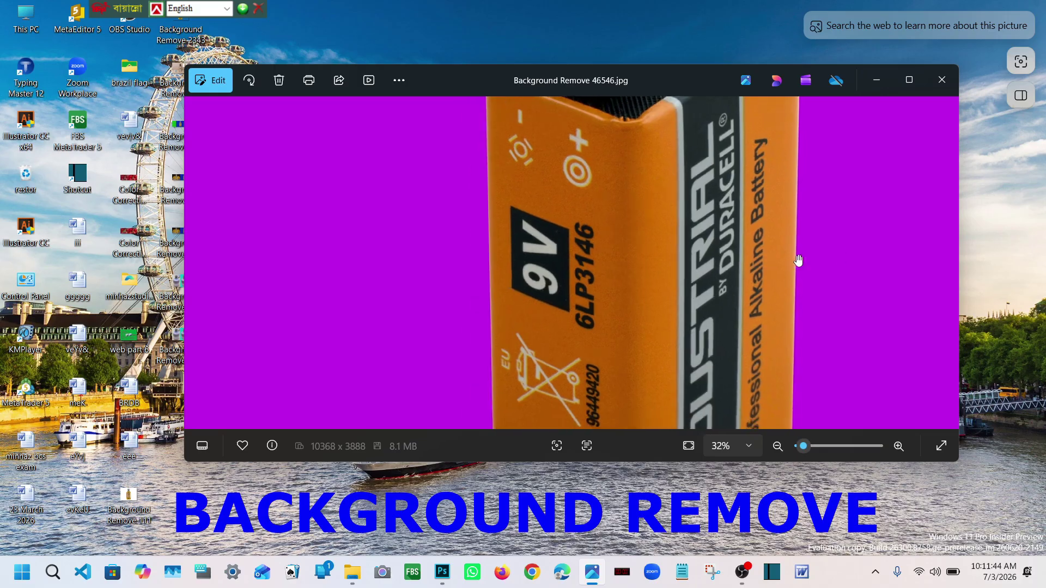
scroll(796, 278, "down", 4)
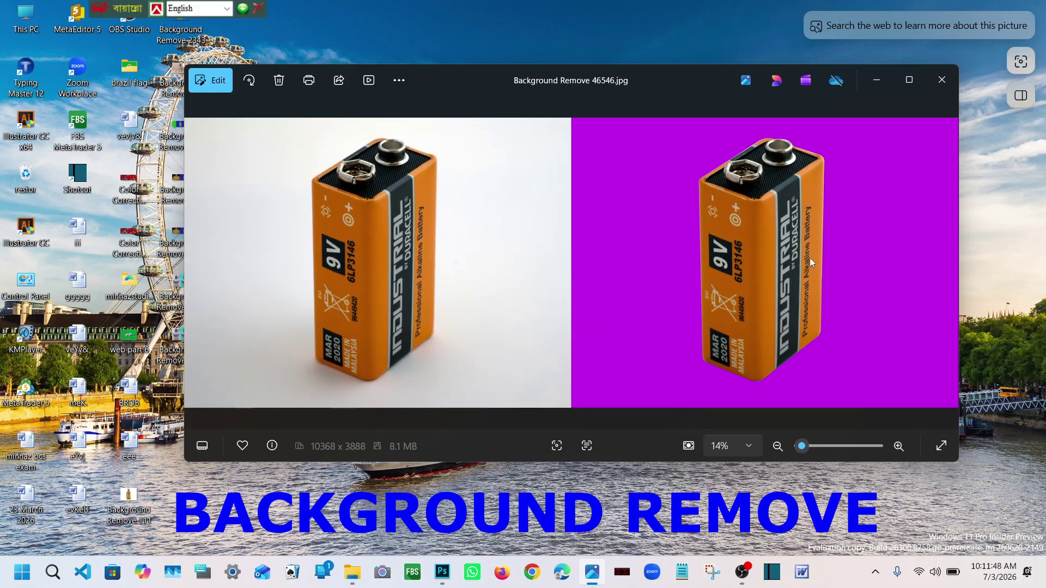
left_click(875, 81)
right_click(512, 116)
key("Escape")
right_click(504, 105)
key("Escape")
right_click(499, 108)
key("Escape")
right_click(507, 108)
key("Escape")
right_click(544, 165)
key("Escape")
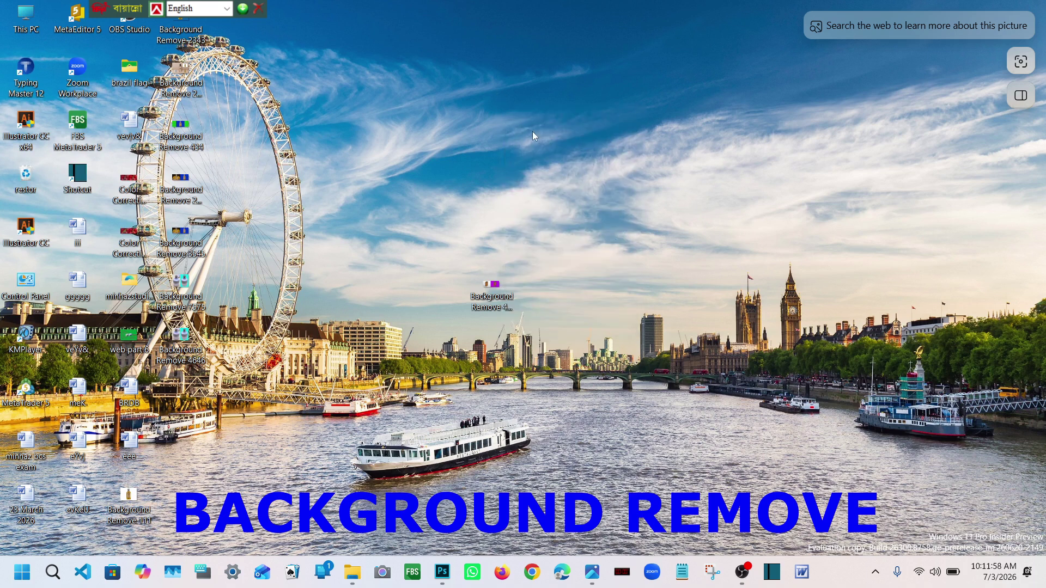
right_click(544, 159)
left_click(542, 147)
right_click(551, 103)
key("Escape")
right_click(543, 110)
key("Escape")
right_click(514, 102)
key("Escape")
right_click(561, 161)
left_click(558, 159)
right_click(514, 103)
key("Escape")
right_click(515, 103)
left_click(553, 167)
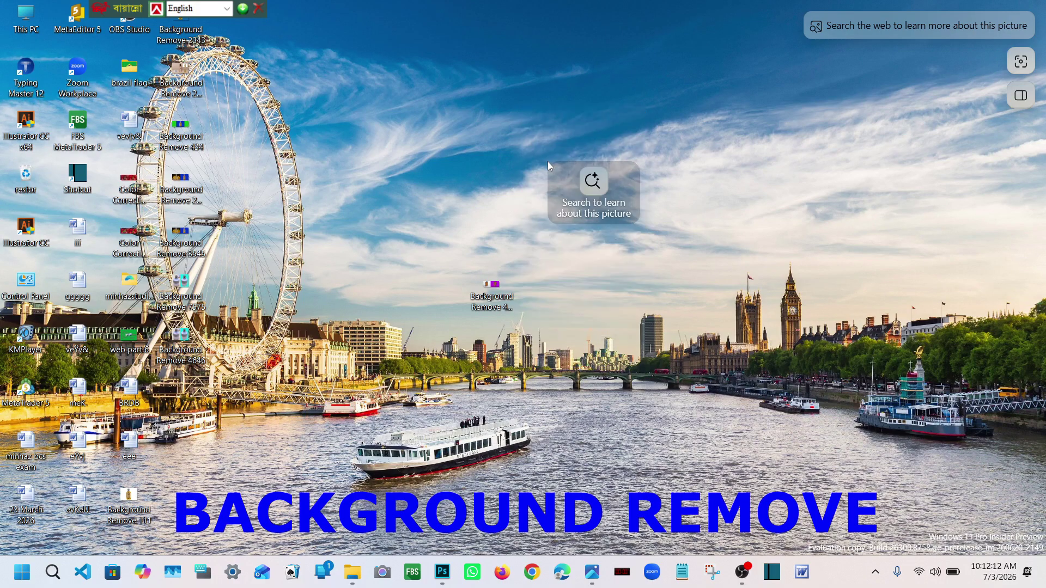
right_click(536, 97)
left_click(571, 155)
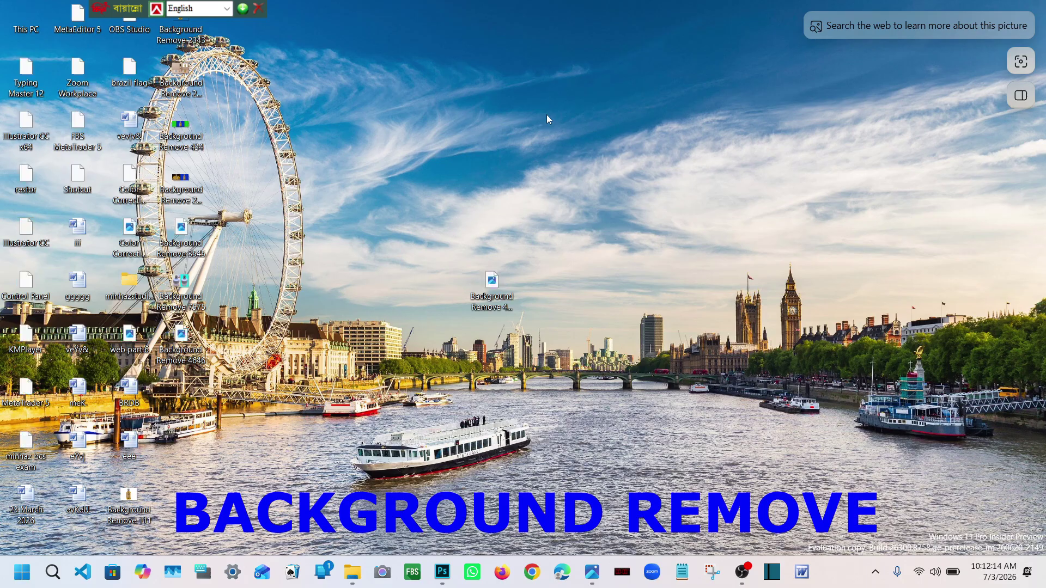
right_click(547, 115)
left_click(541, 129)
right_click(548, 137)
left_click(554, 140)
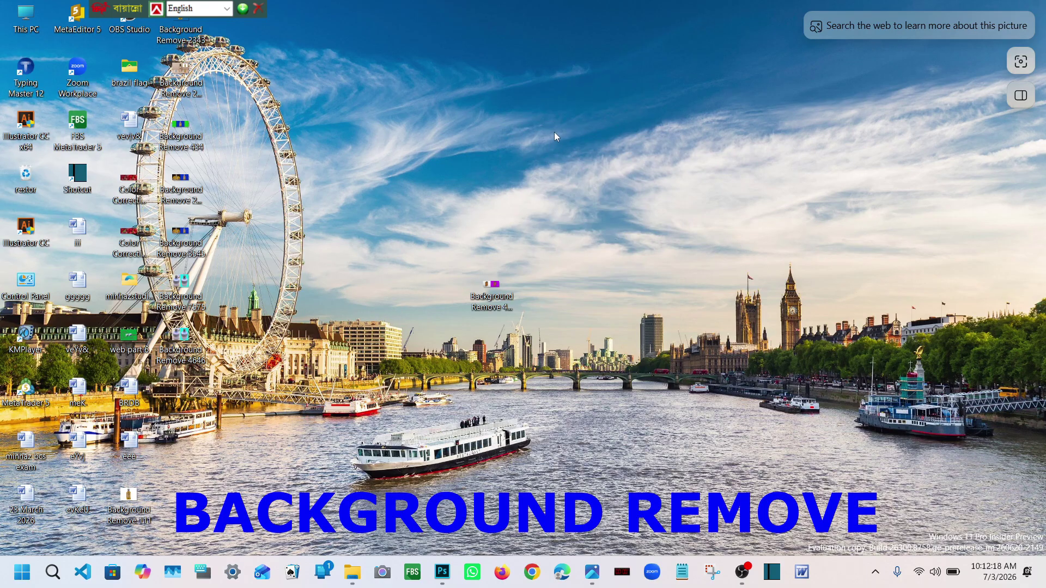
mouse_move(554, 133)
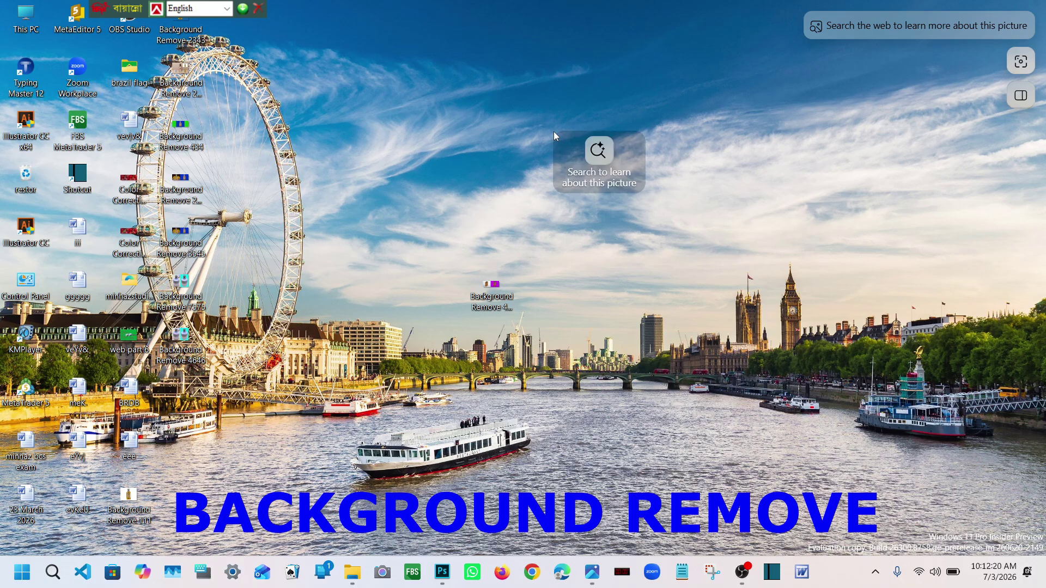
right_click(572, 148)
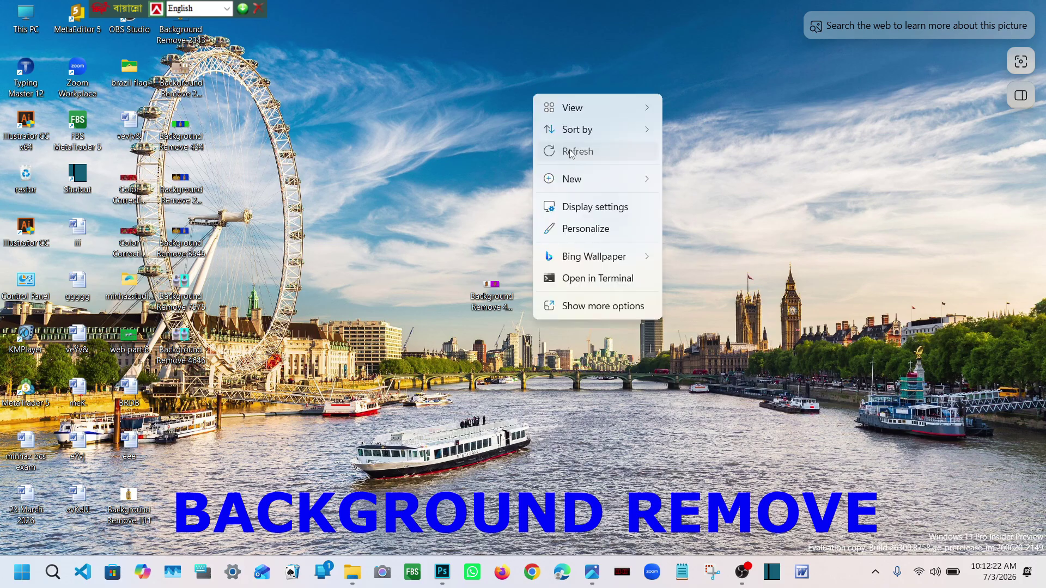
left_click(574, 158)
right_click(561, 158)
left_click(514, 86)
right_click(514, 88)
left_click(513, 86)
right_click(520, 101)
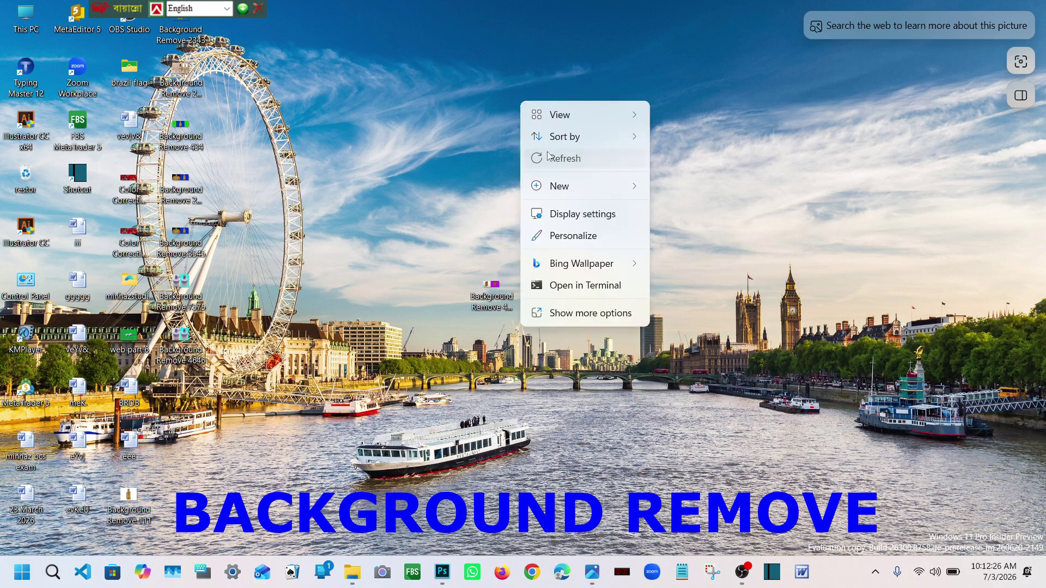
left_click(549, 157)
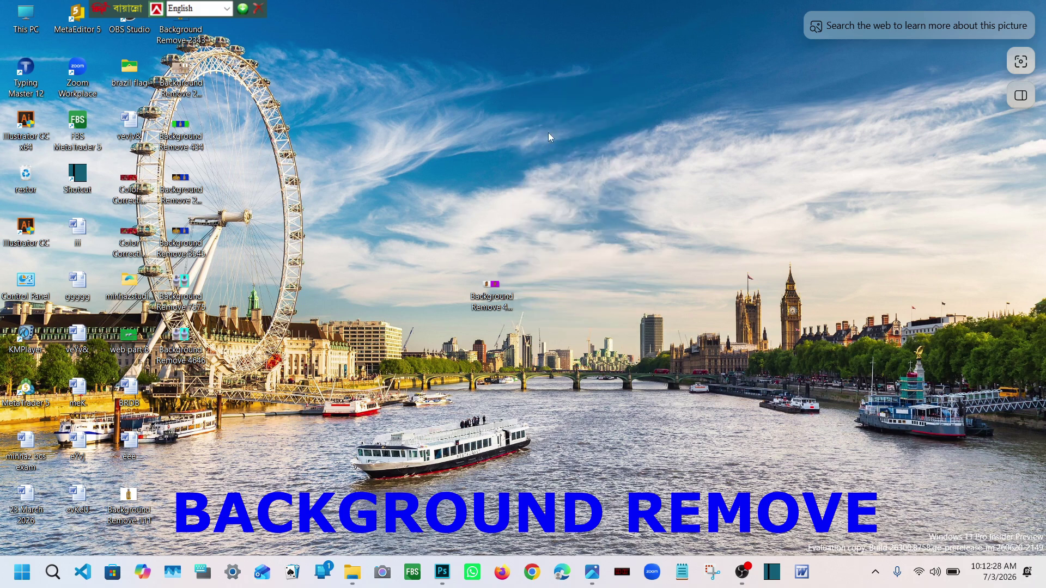
right_click(548, 136)
left_click(548, 136)
right_click(548, 136)
left_click(577, 180)
right_click(564, 160)
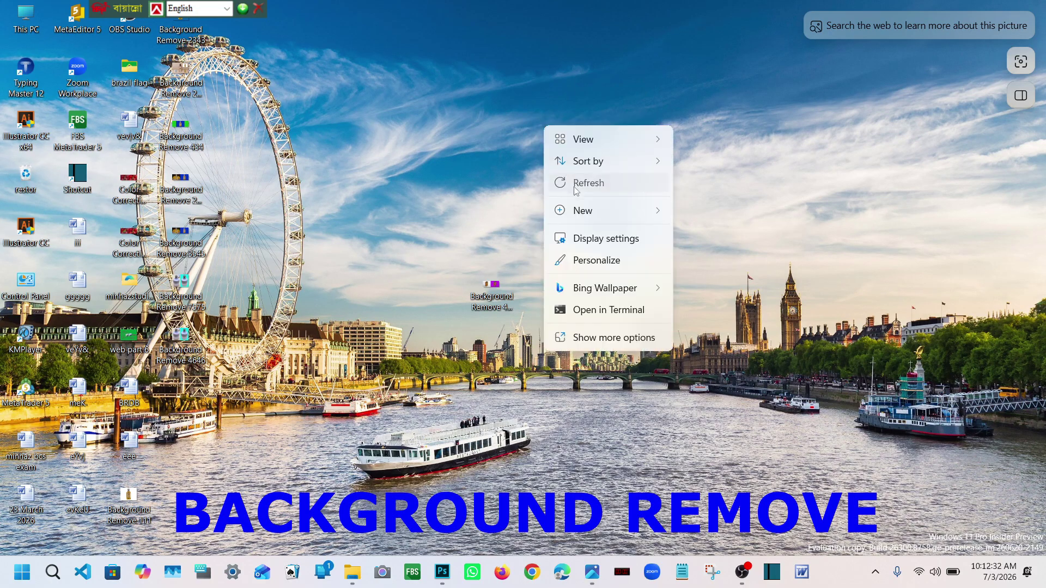
left_click(570, 179)
right_click(561, 155)
left_click(567, 171)
right_click(542, 111)
left_click(532, 106)
right_click(531, 109)
left_click(567, 164)
right_click(534, 112)
left_click(575, 171)
right_click(527, 102)
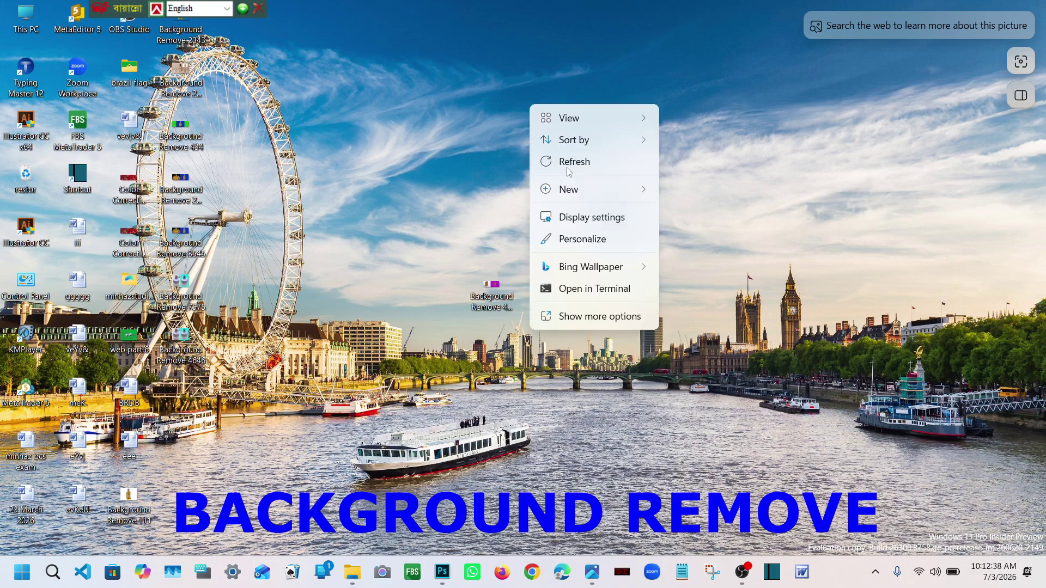
left_click(569, 170)
right_click(528, 108)
left_click(565, 164)
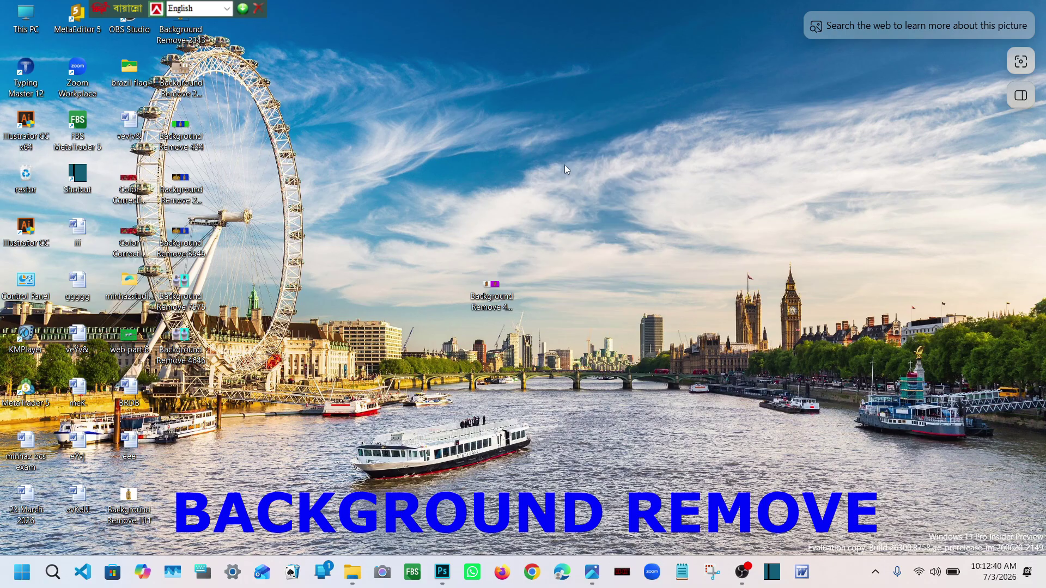
right_click(525, 108)
left_click(562, 163)
mouse_move(558, 160)
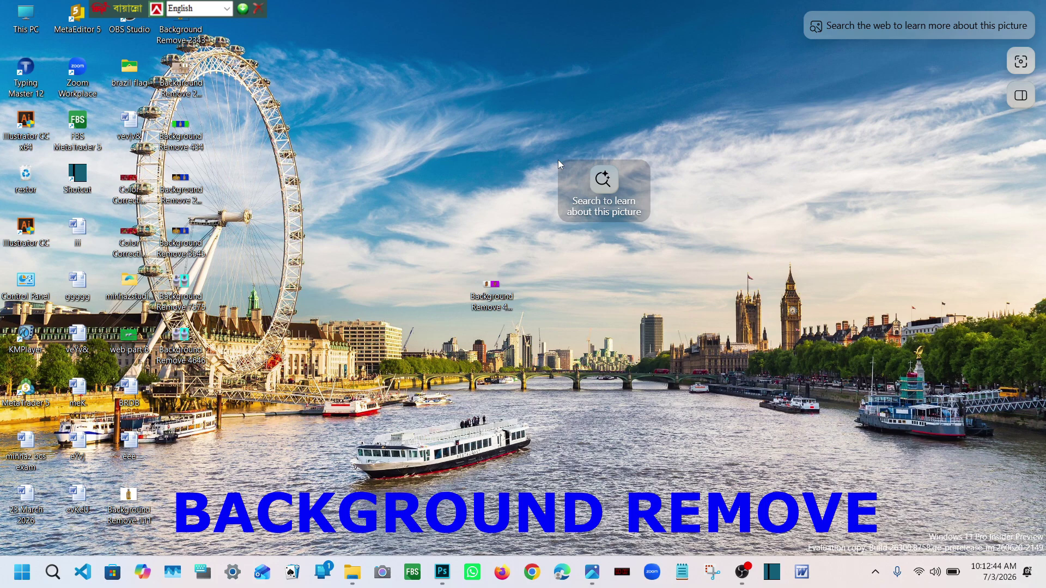